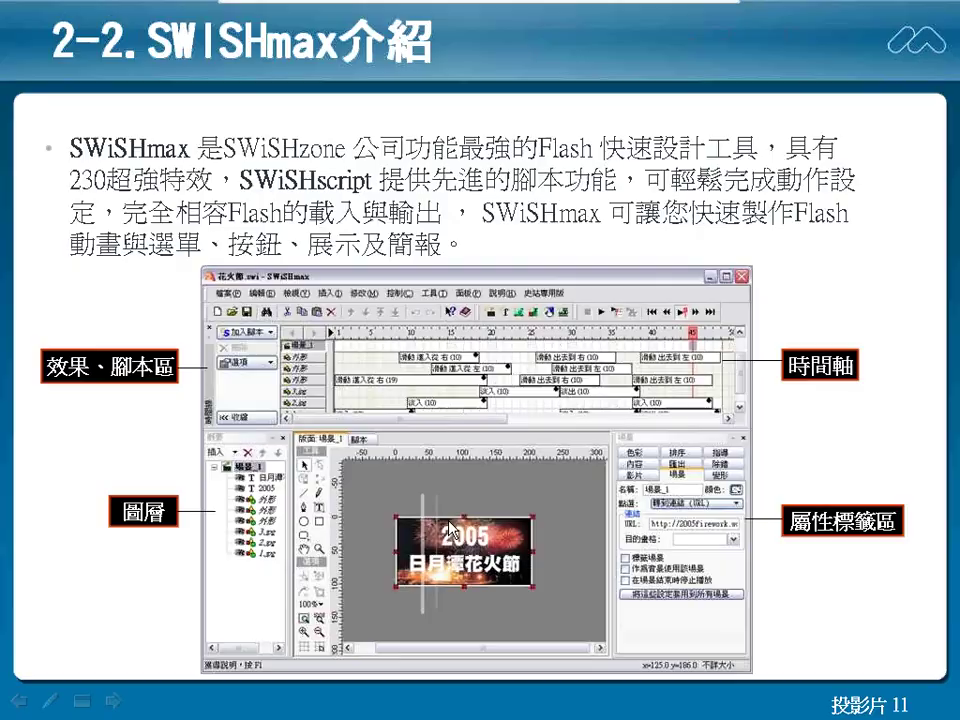
# - Advance to the built-in effects slide and test the stop and play controls of its SwishMAX text animation
pyautogui.click(448, 530)
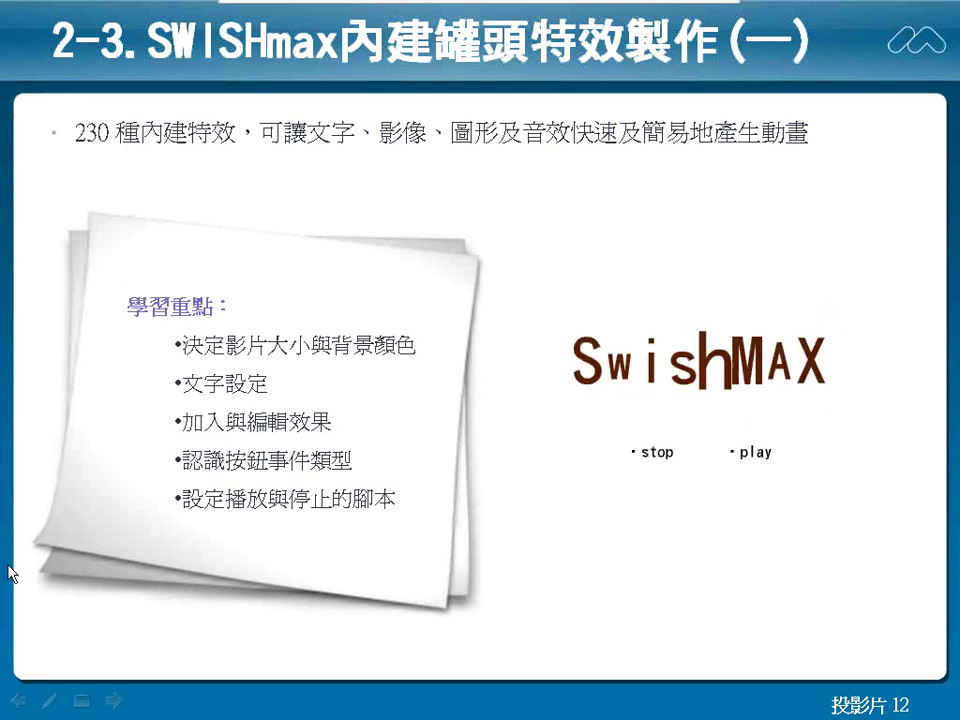
pyautogui.click(643, 456)
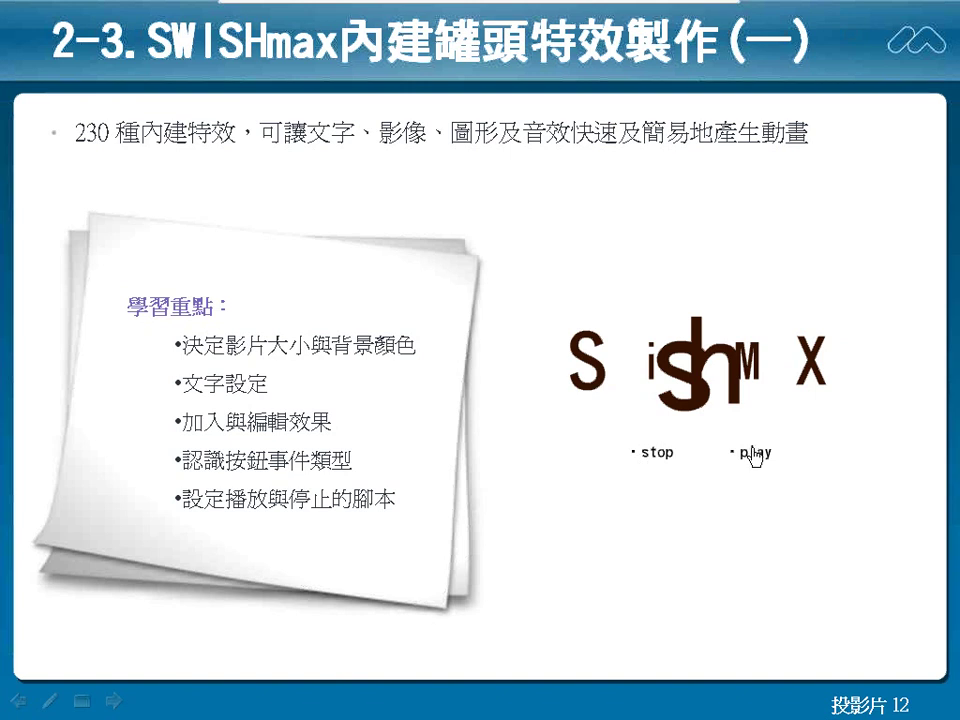
pyautogui.click(754, 456)
pyautogui.click(656, 455)
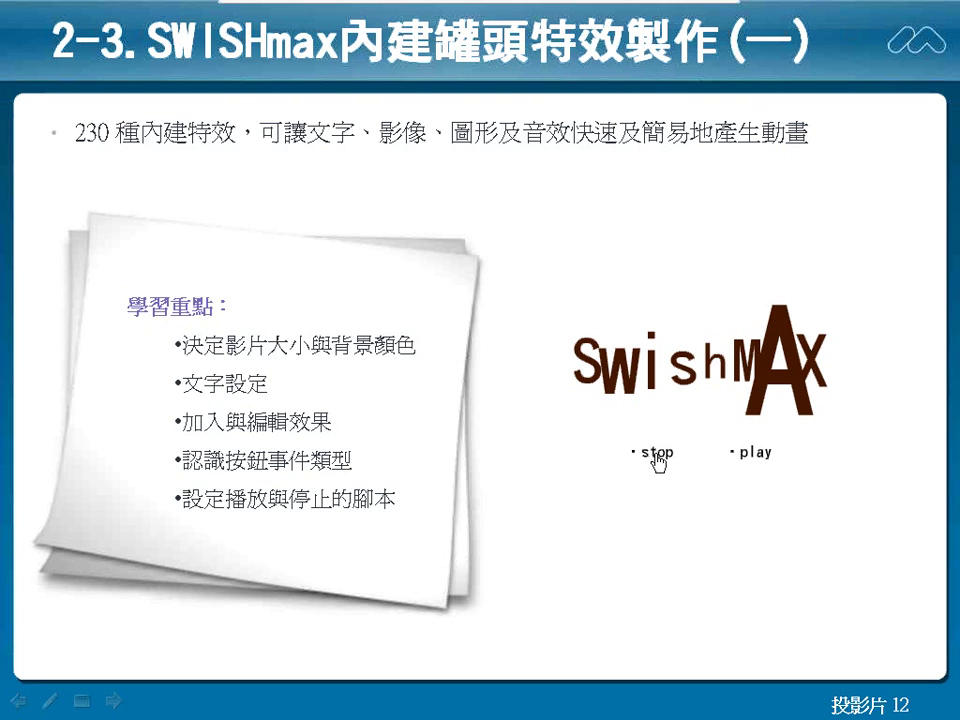
# - Switch to SWiSHmax and examine the movie's background colour, width, height and frame rate settings
pyautogui.hotkey('alt', 'Tab')
pyautogui.hotkey('alt', 'Tab')
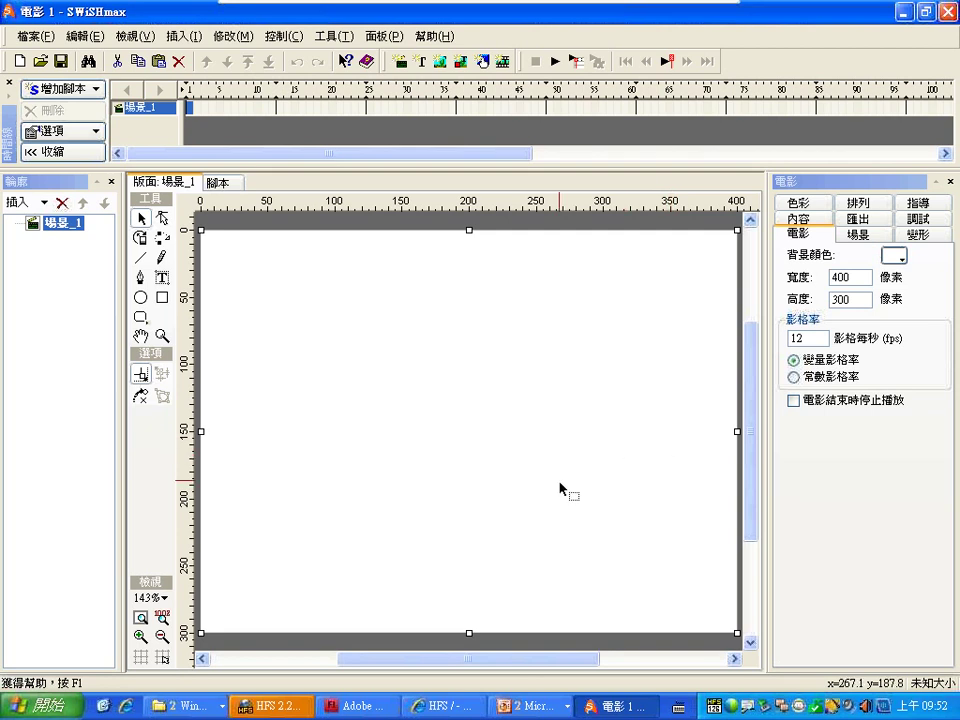
pyautogui.moveTo(446, 333)
pyautogui.mouseDown()
pyautogui.moveTo(479, 292)
pyautogui.moveTo(620, 234)
pyautogui.moveTo(755, 252)
pyautogui.moveTo(757, 243)
pyautogui.moveTo(755, 264)
pyautogui.moveTo(795, 218)
pyautogui.mouseUp()
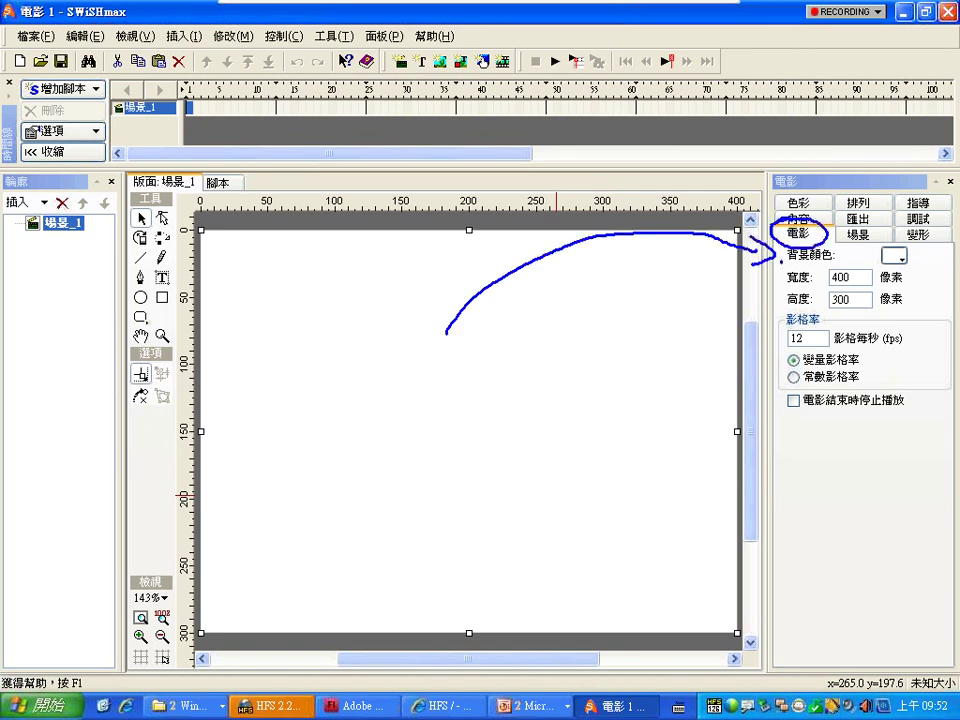
pyautogui.moveTo(779, 262); pyautogui.dragTo(779, 318)
pyautogui.moveTo(870, 244); pyautogui.dragTo(916, 240)
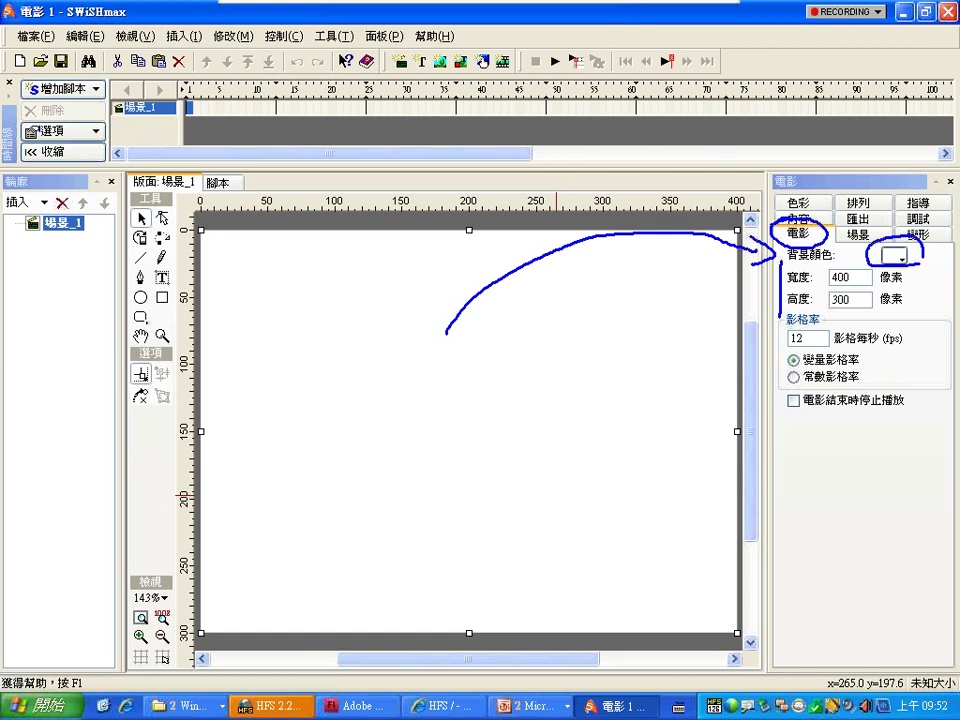
pyautogui.moveTo(775, 352)
pyautogui.mouseDown()
pyautogui.moveTo(912, 348)
pyautogui.moveTo(853, 312)
pyautogui.moveTo(775, 315)
pyautogui.moveTo(775, 350)
pyautogui.mouseUp()
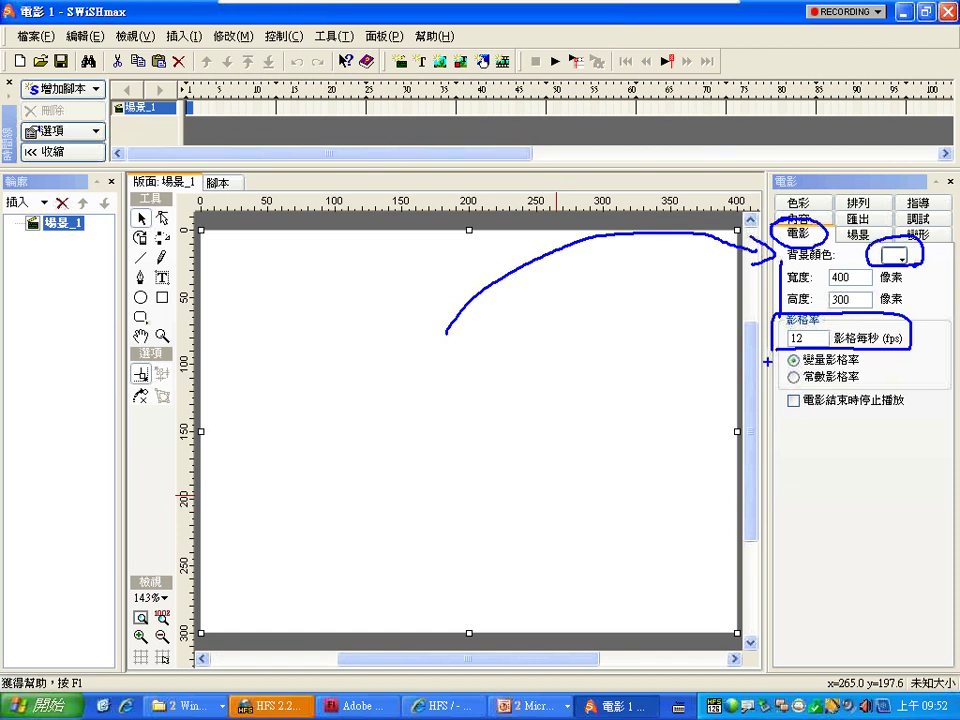
pyautogui.press('Escape')
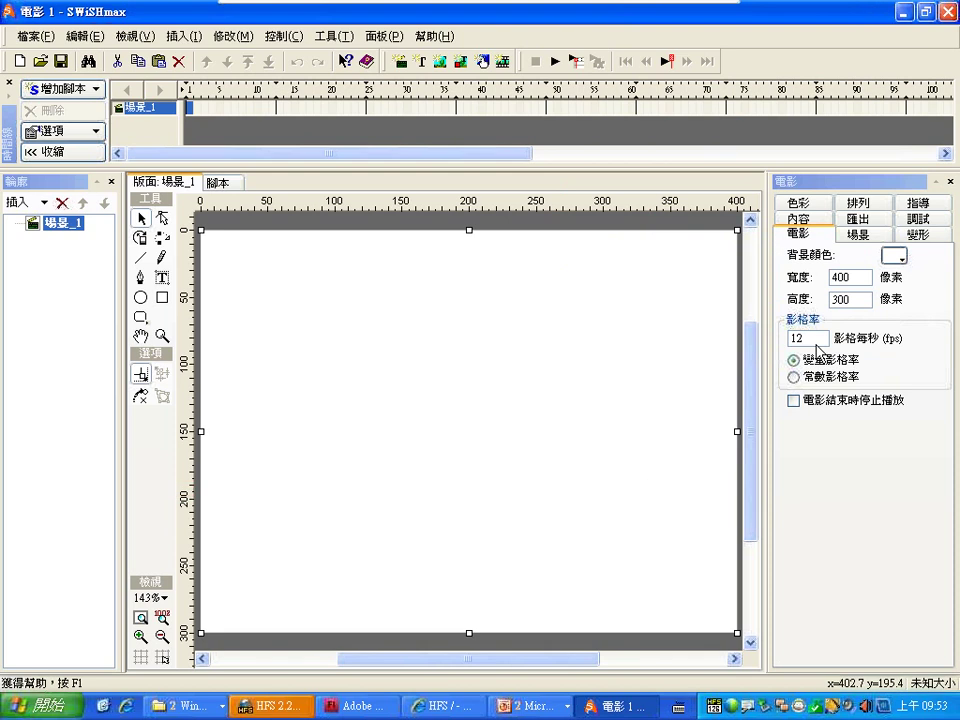
pyautogui.click(853, 278)
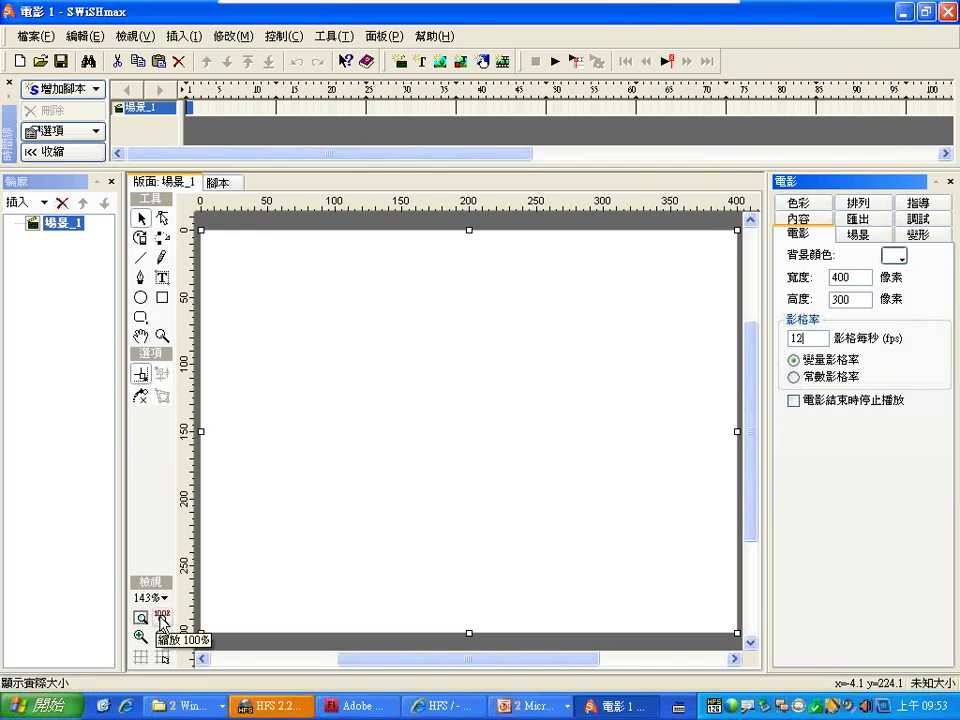
# - Start a new static text object and replace its default content with WELCOME
pyautogui.click(162, 618)
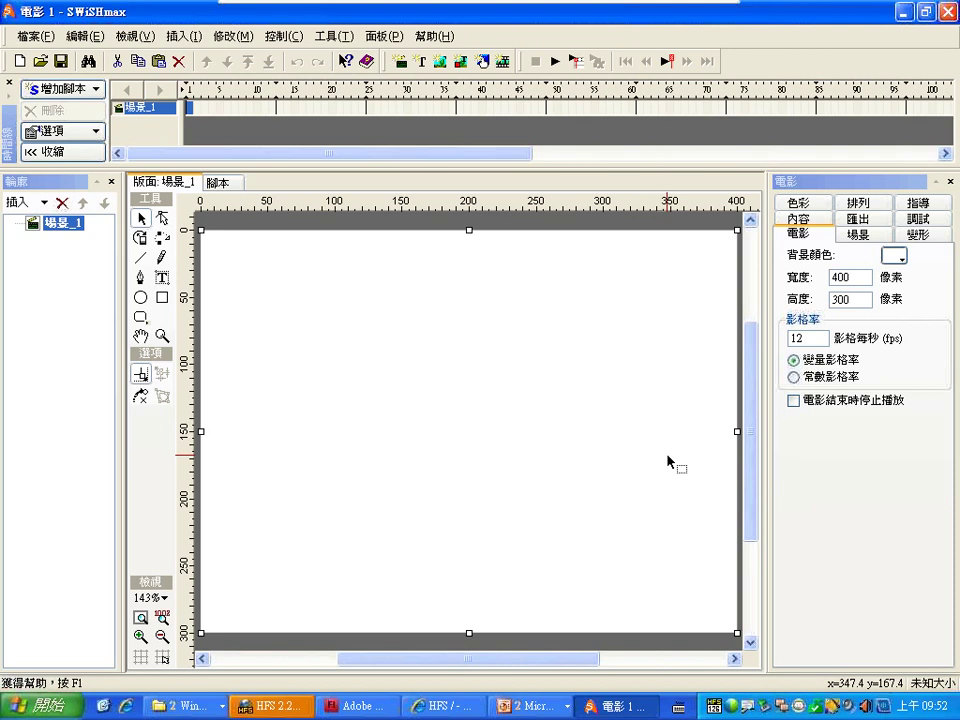
pyautogui.click(162, 618)
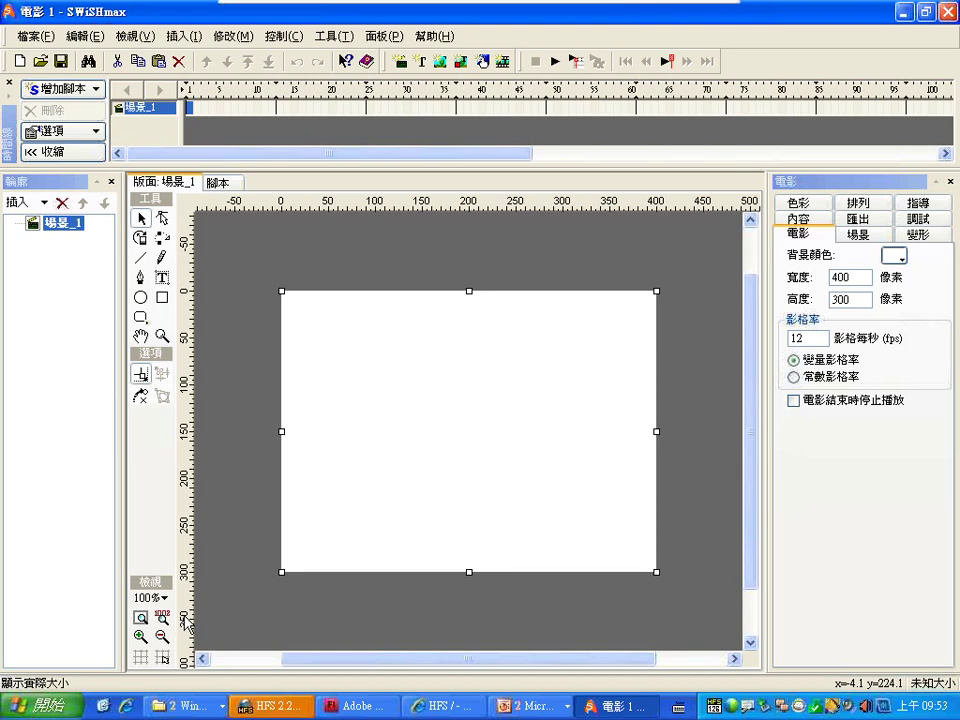
pyautogui.moveTo(185, 620); pyautogui.dragTo(208, 622)
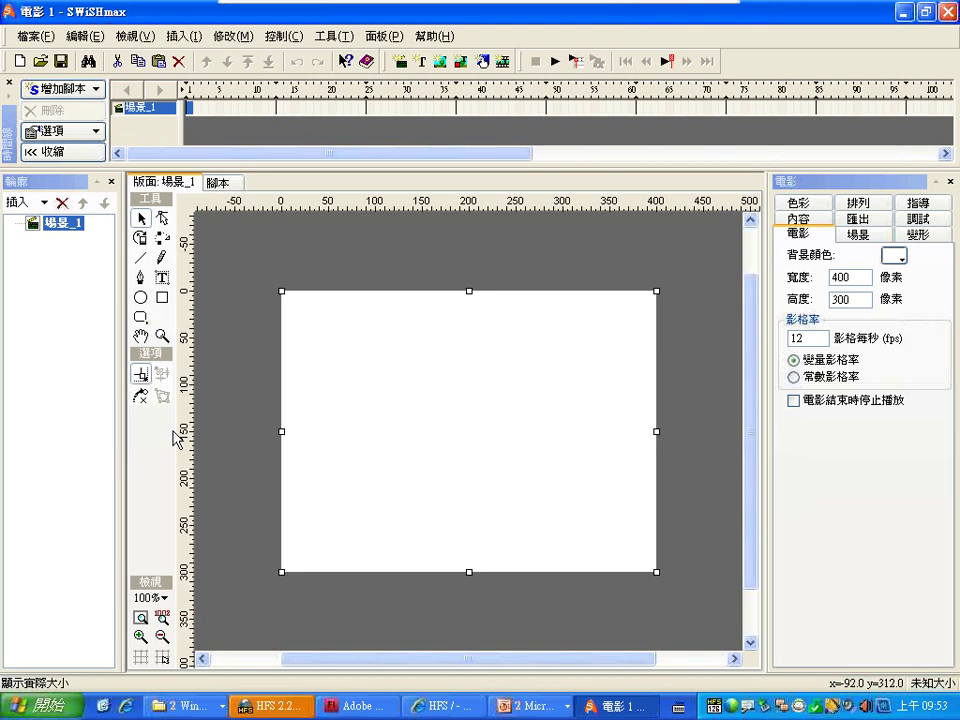
pyautogui.click(161, 277)
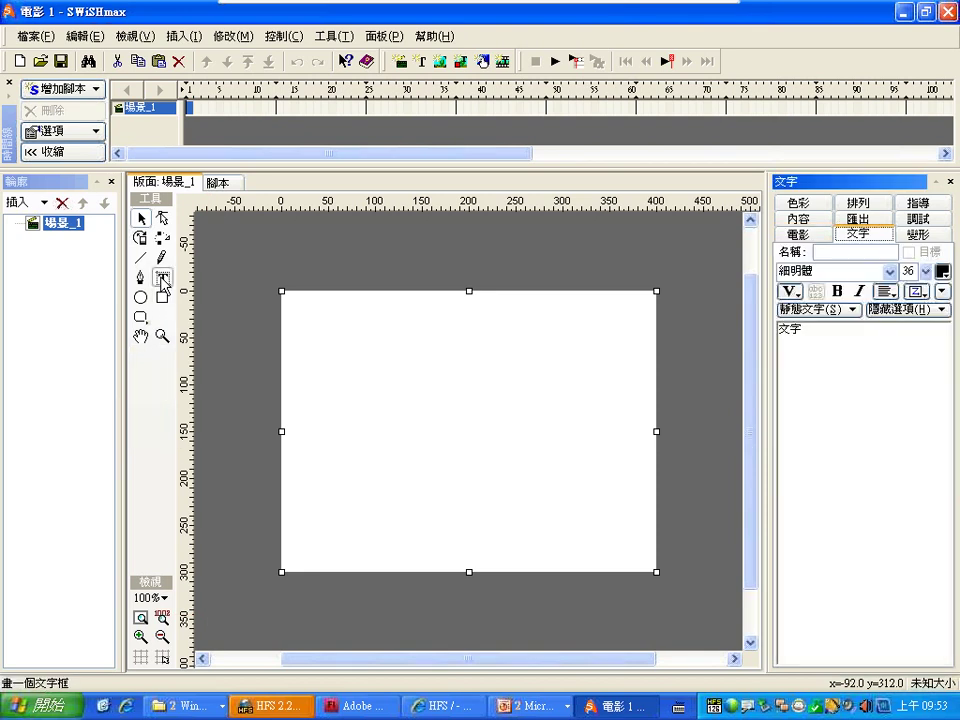
pyautogui.press('BackSpace')
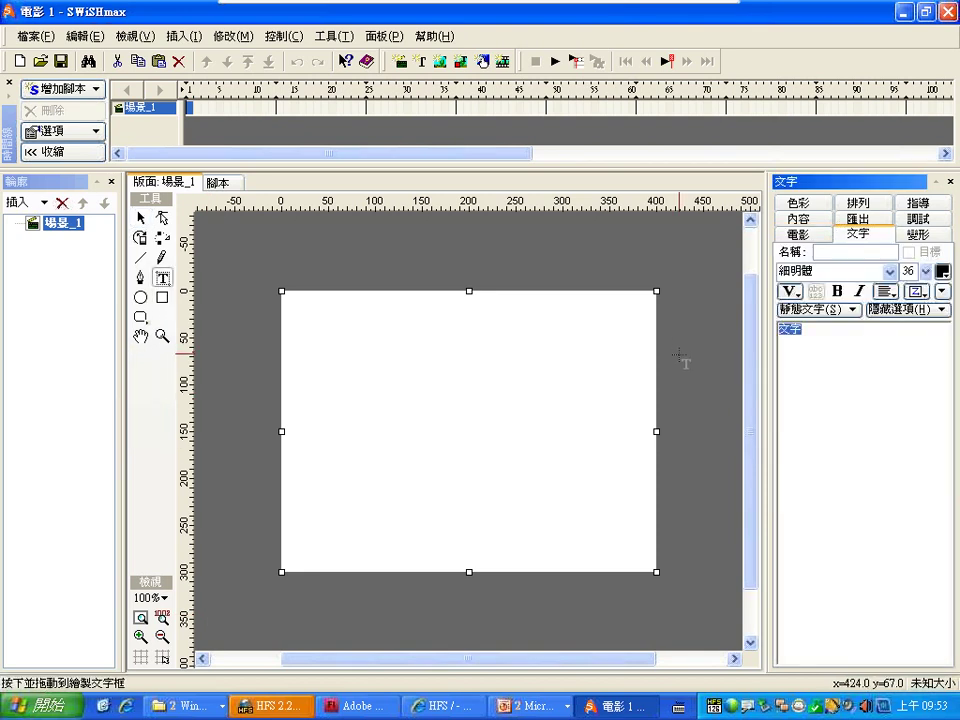
pyautogui.write('WELCOME')
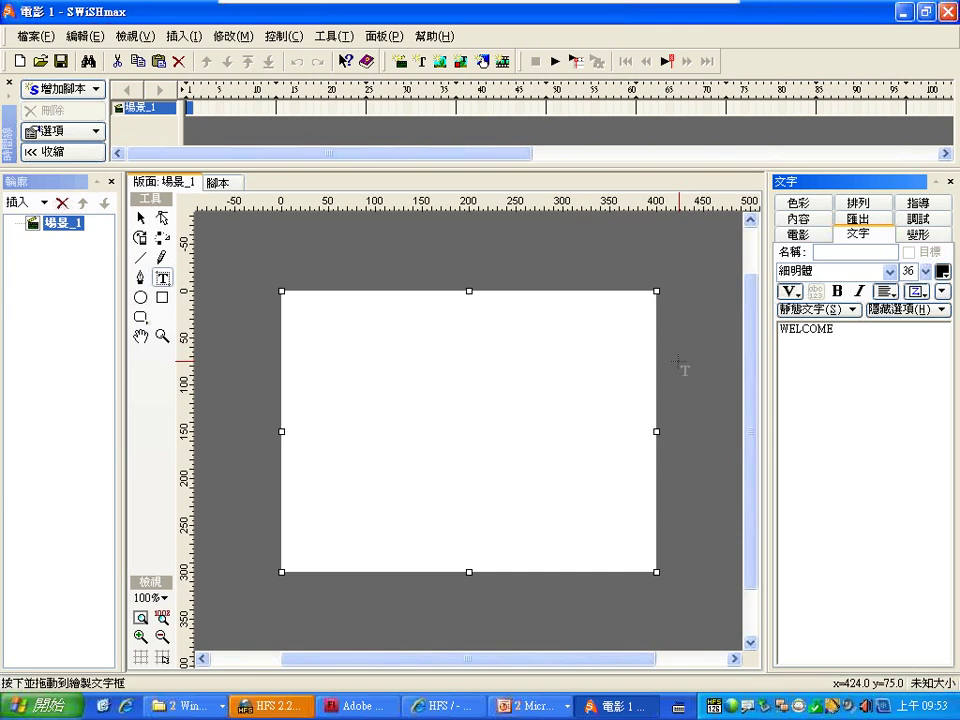
pyautogui.click(890, 273)
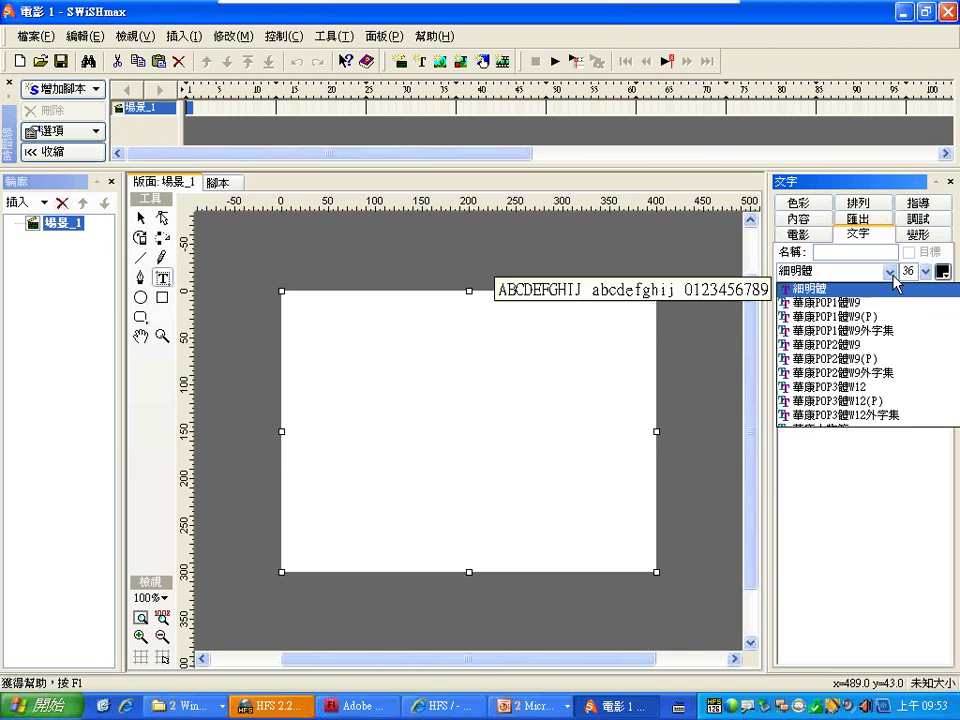
pyautogui.scroll(-2, 906, 333)
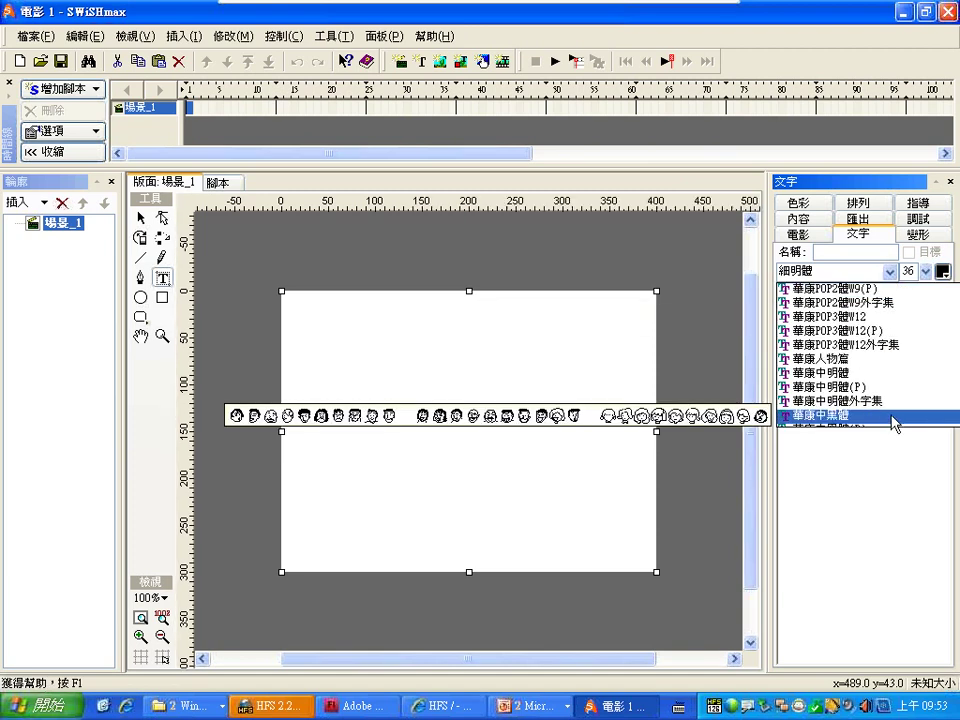
pyautogui.press('Escape')
# - Set the font of the WELCOME text to Arial Black
pyautogui.click(927, 13)
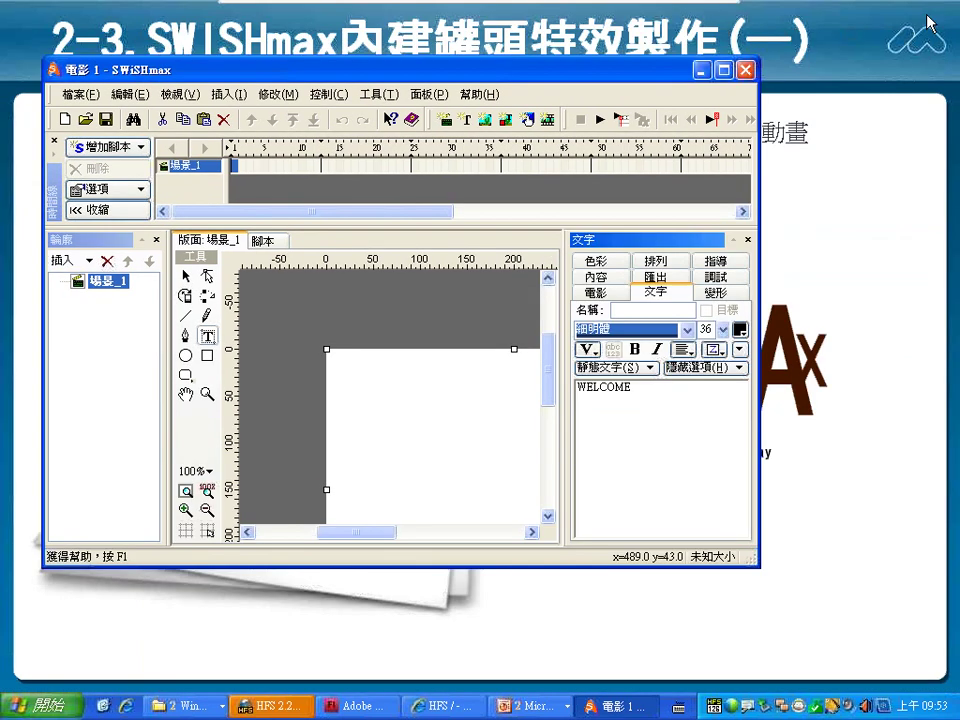
pyautogui.click(687, 329)
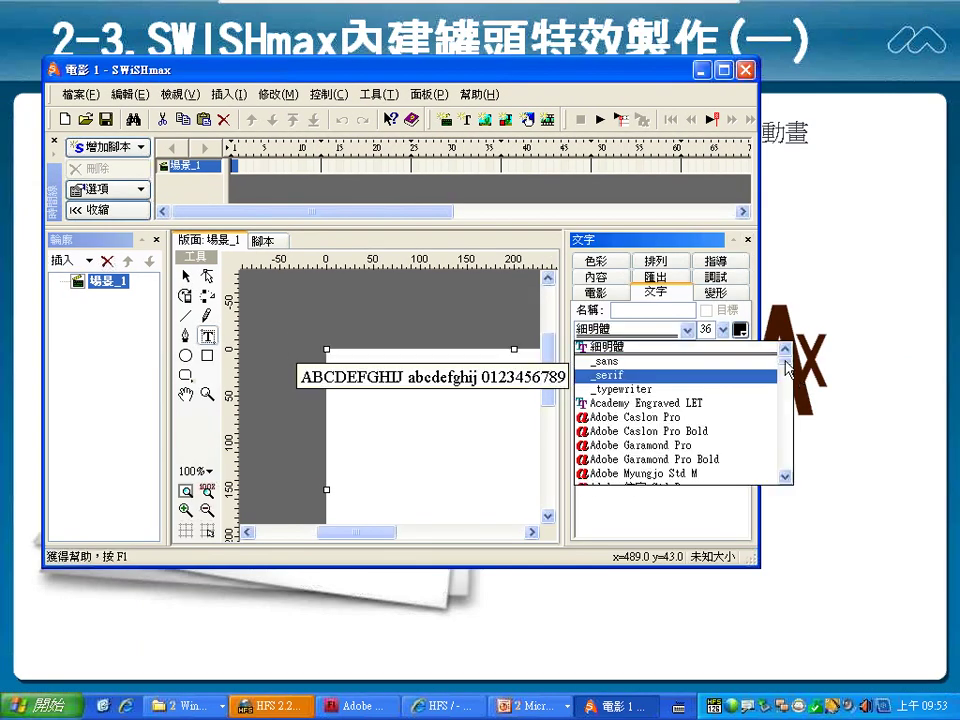
pyautogui.moveTo(792, 372)
pyautogui.mouseDown()
pyautogui.moveTo(792, 408)
pyautogui.moveTo(790, 362)
pyautogui.mouseUp()
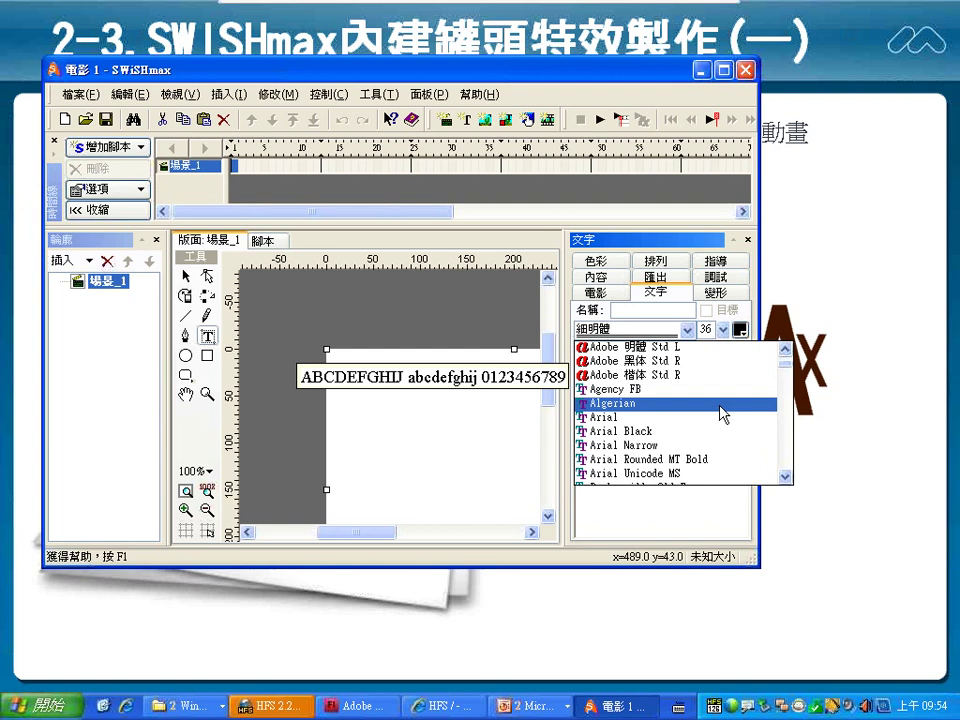
pyautogui.click(699, 432)
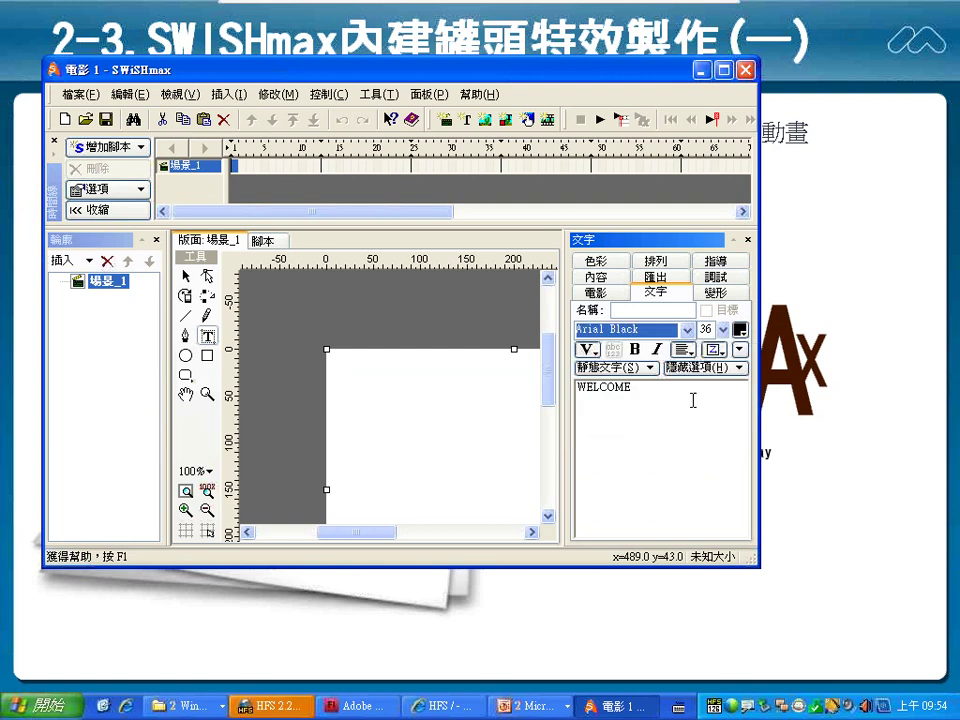
pyautogui.click(722, 70)
# - Place the WELCOME text near the middle of the movie canvas and deselect it
pyautogui.click(838, 337)
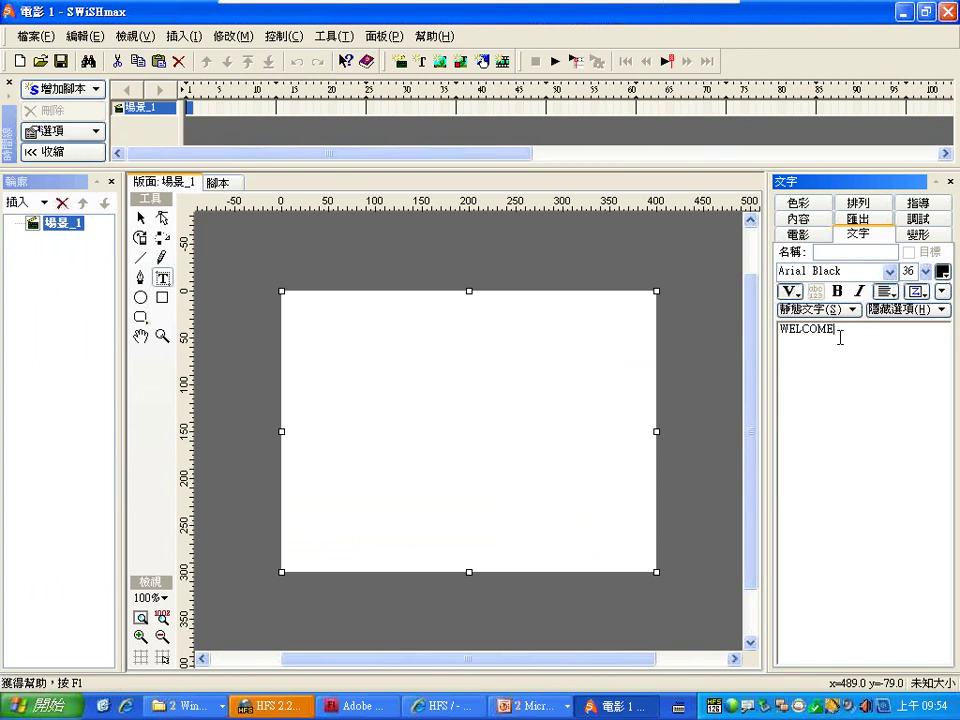
pyautogui.click(383, 400)
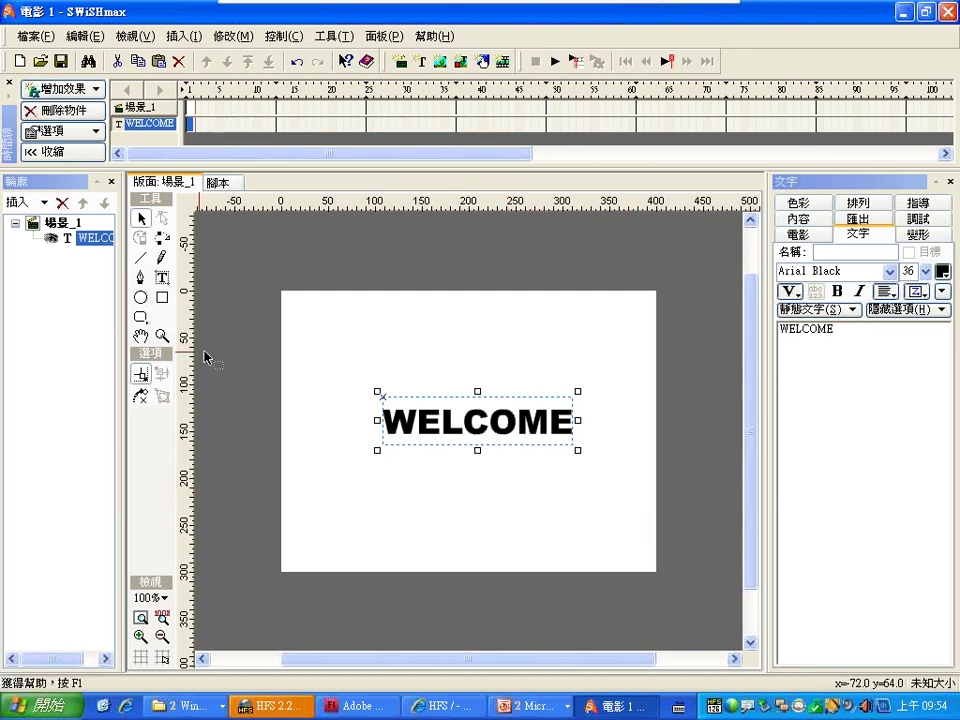
pyautogui.click(388, 336)
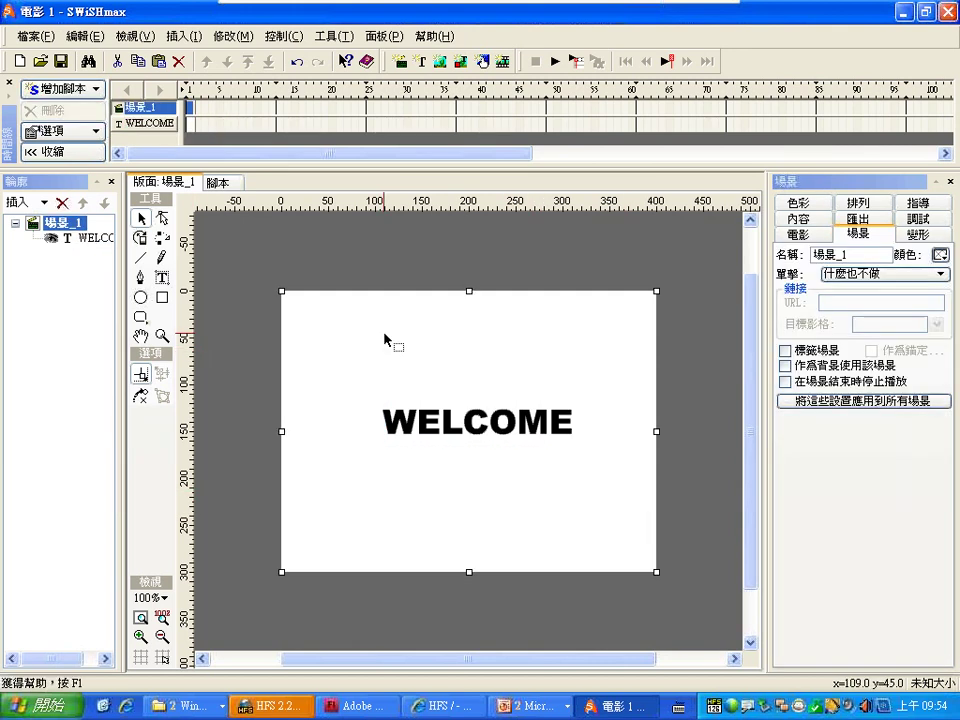
# - Add the 比例字母 effect from the 01顯示到位置 group to the WELCOME text and preview the animation
pyautogui.click(435, 428)
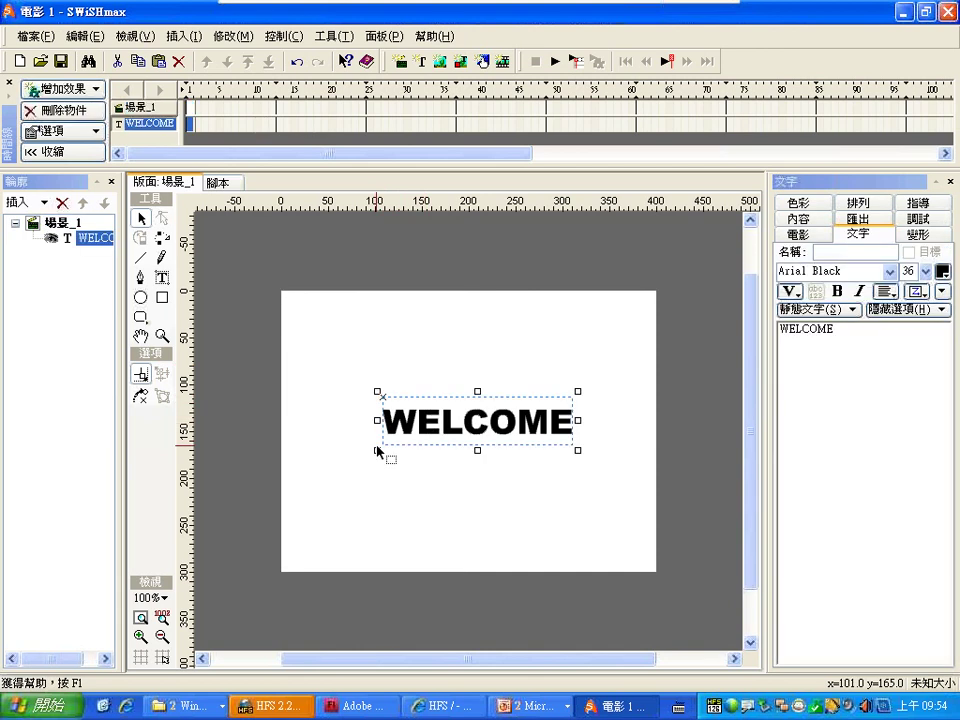
pyautogui.click(95, 91)
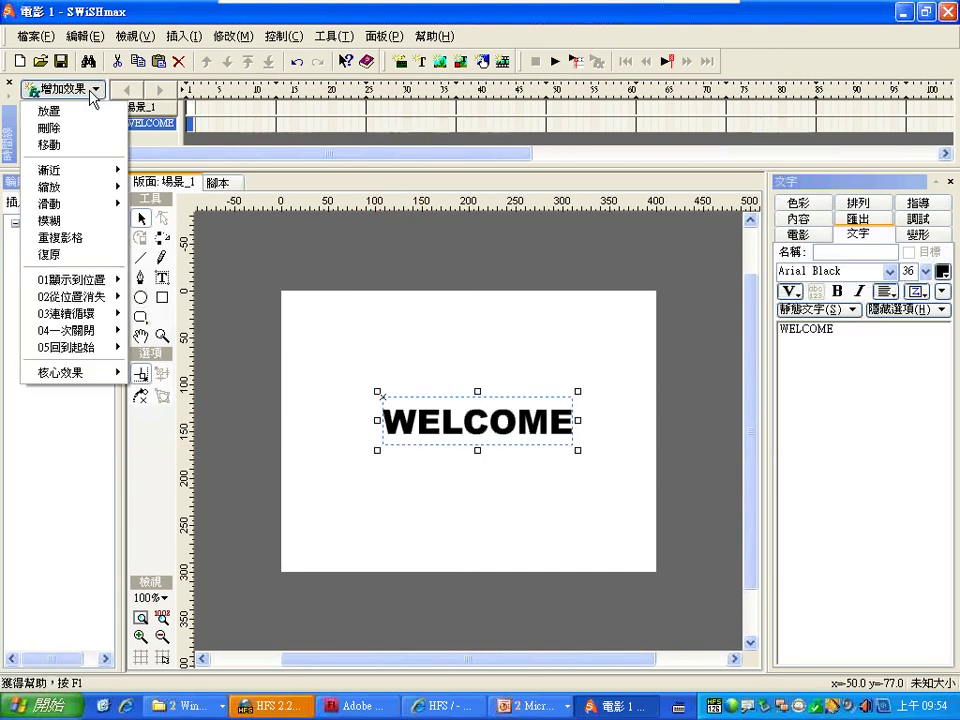
pyautogui.moveTo(100, 279)
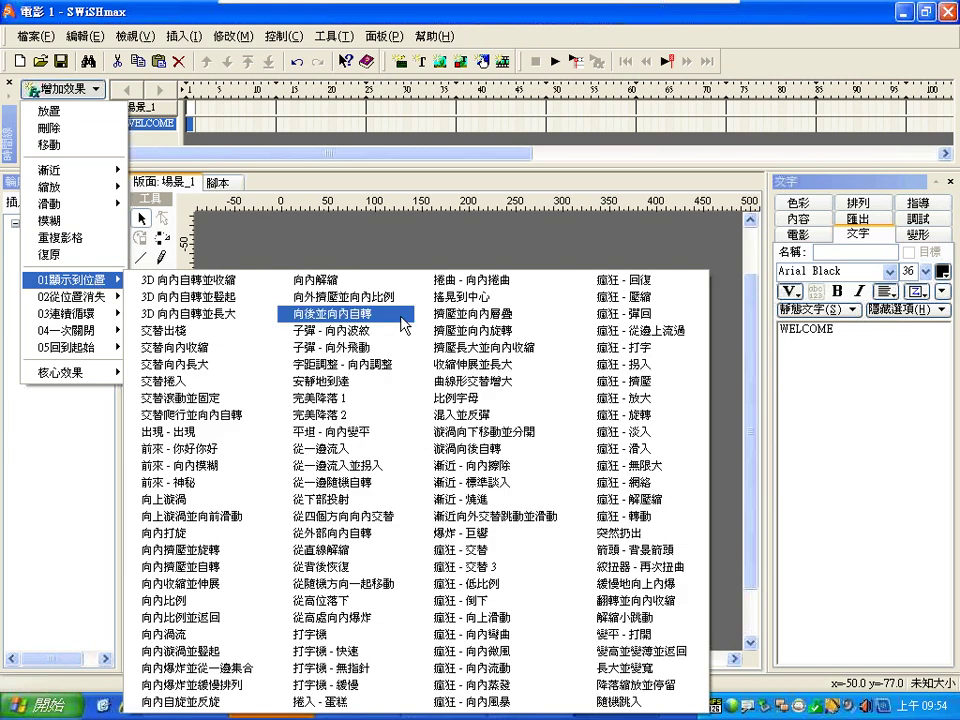
pyautogui.click(472, 400)
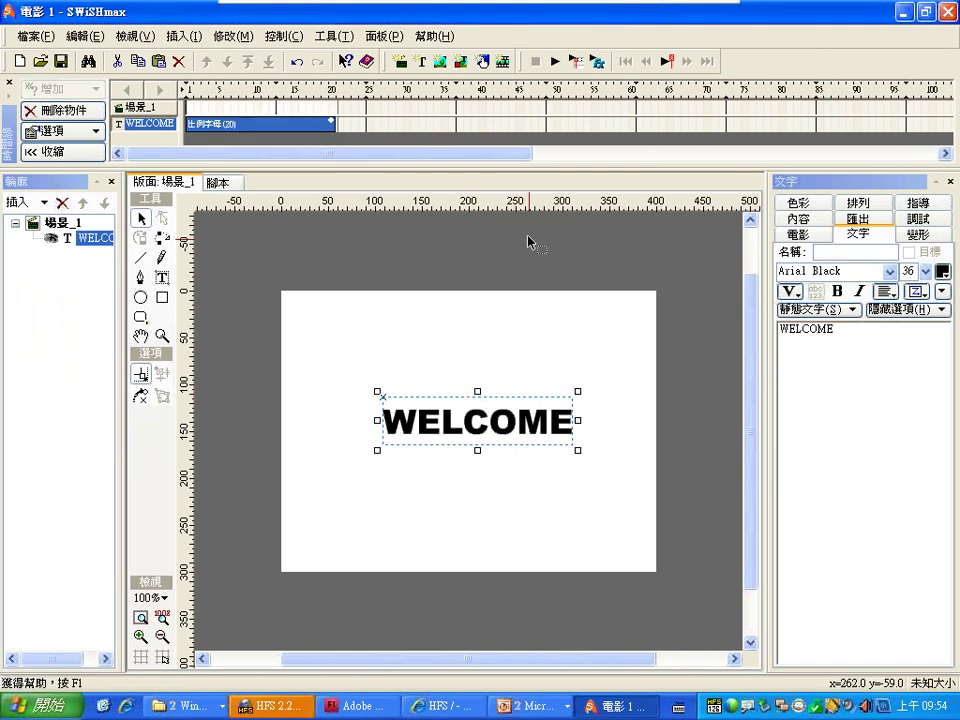
pyautogui.click(555, 61)
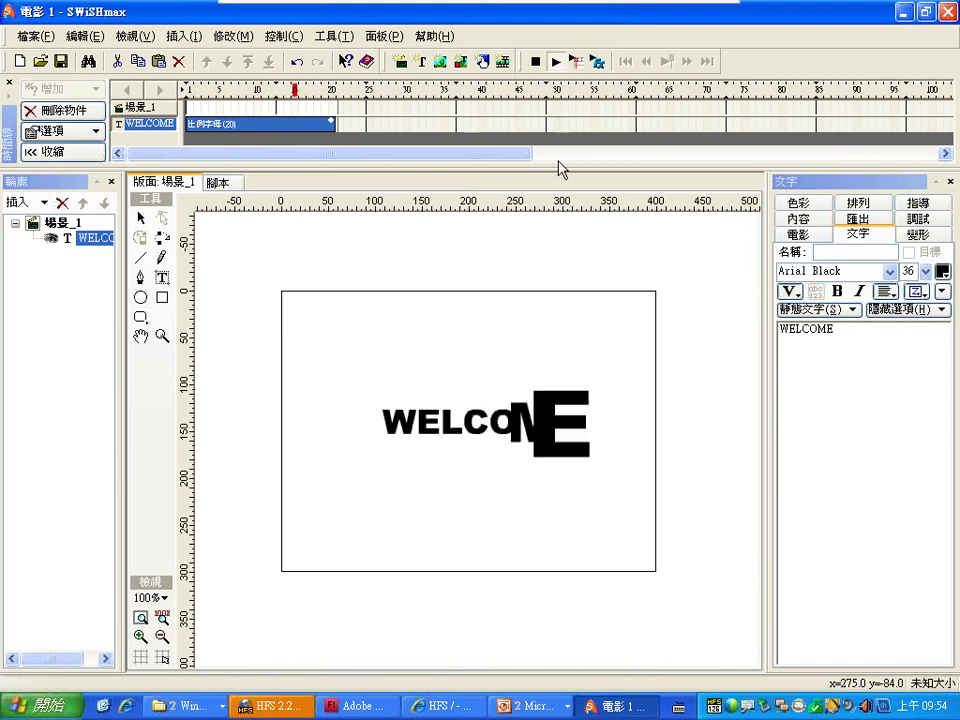
pyautogui.click(535, 61)
# - Set the 比例字母 effect's starting scale (比例) to 600% and angle (角度) to 360°, and preview the movie
pyautogui.doubleClick(318, 128)
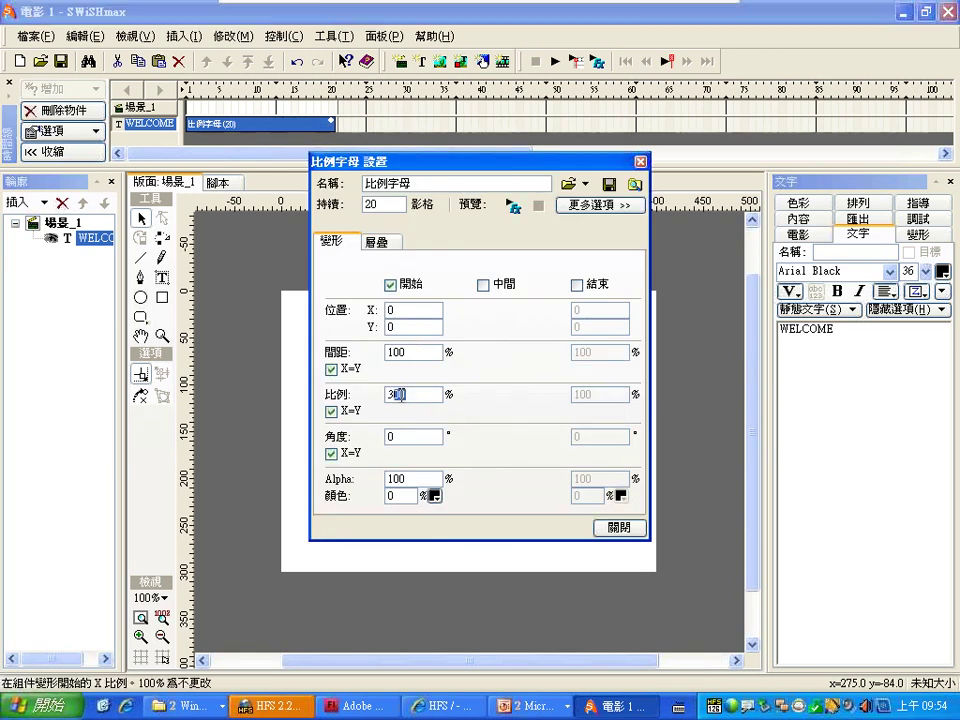
pyautogui.moveTo(394, 392); pyautogui.dragTo(311, 450)
pyautogui.write('60360')
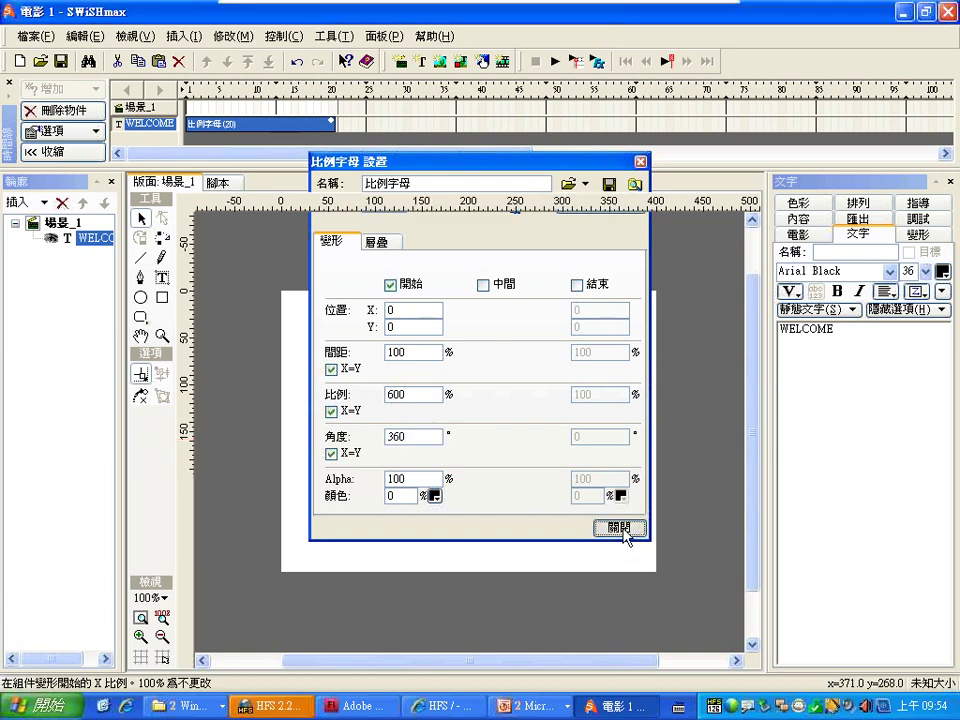
pyautogui.click(619, 527)
pyautogui.click(556, 61)
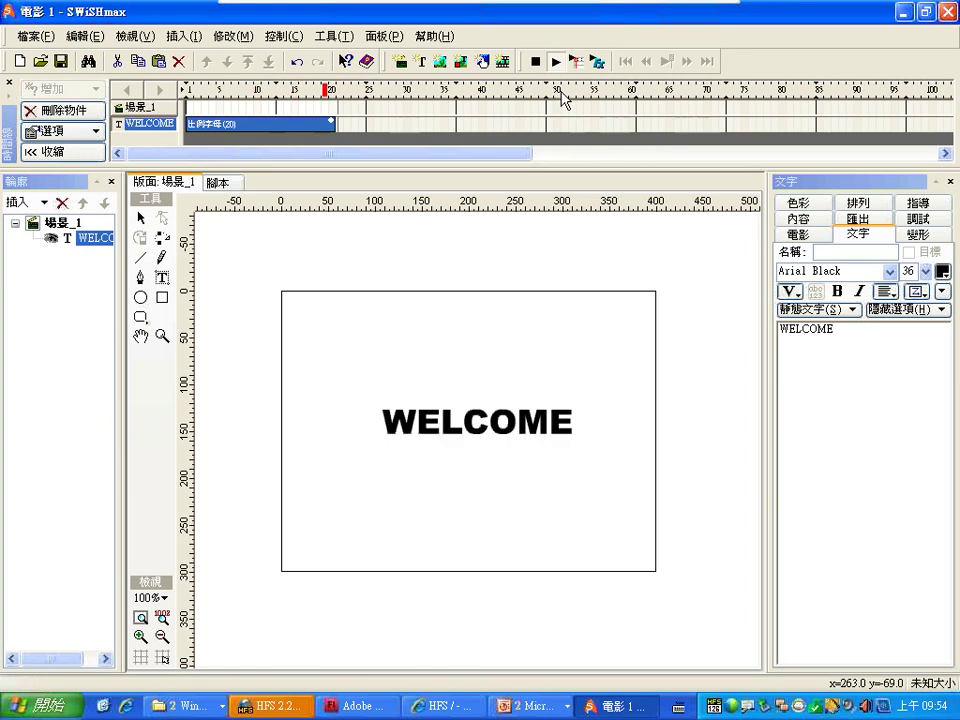
pyautogui.click(194, 181)
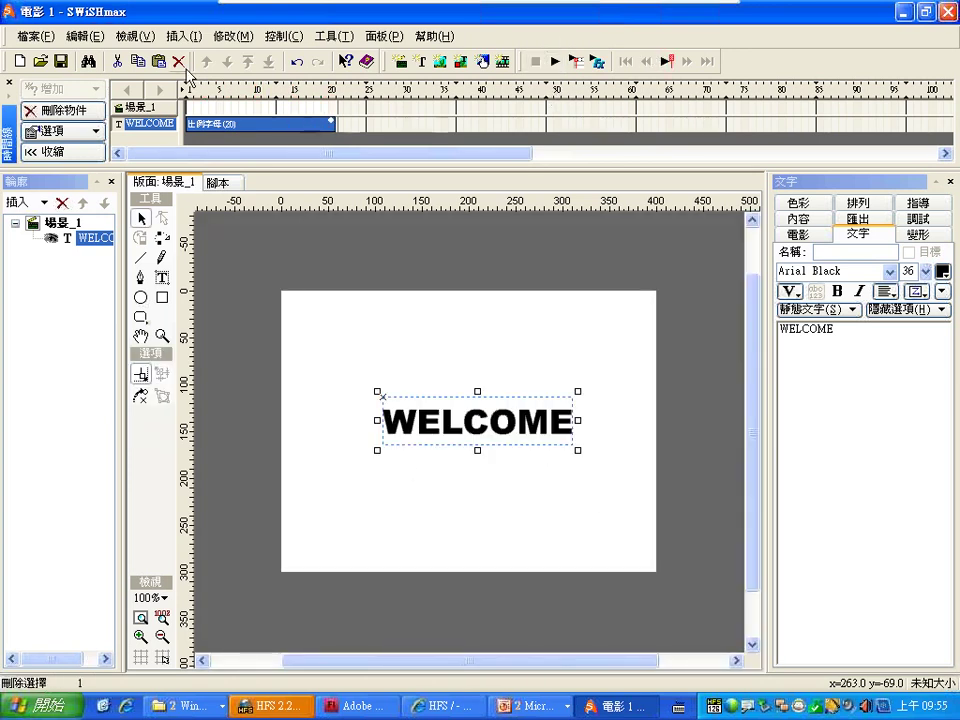
# - Replace the 比例字母 effect on the WELCOME text with the 波浪 effect from the 核心效果 group at frame 1, and preview the movie
pyautogui.click(189, 123)
pyautogui.click(84, 90)
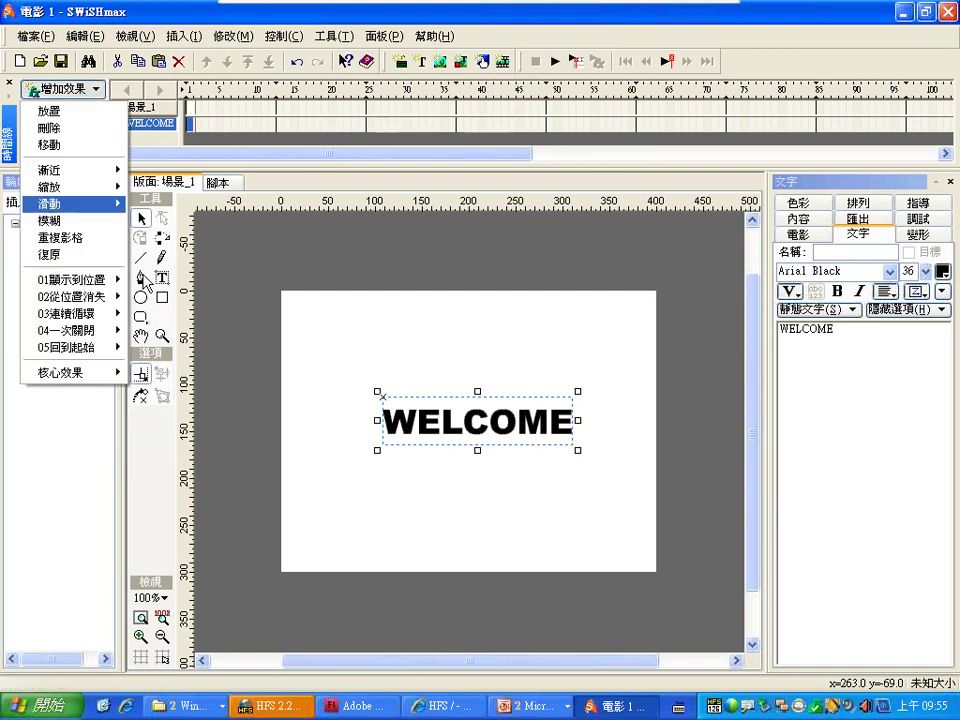
pyautogui.moveTo(100, 372)
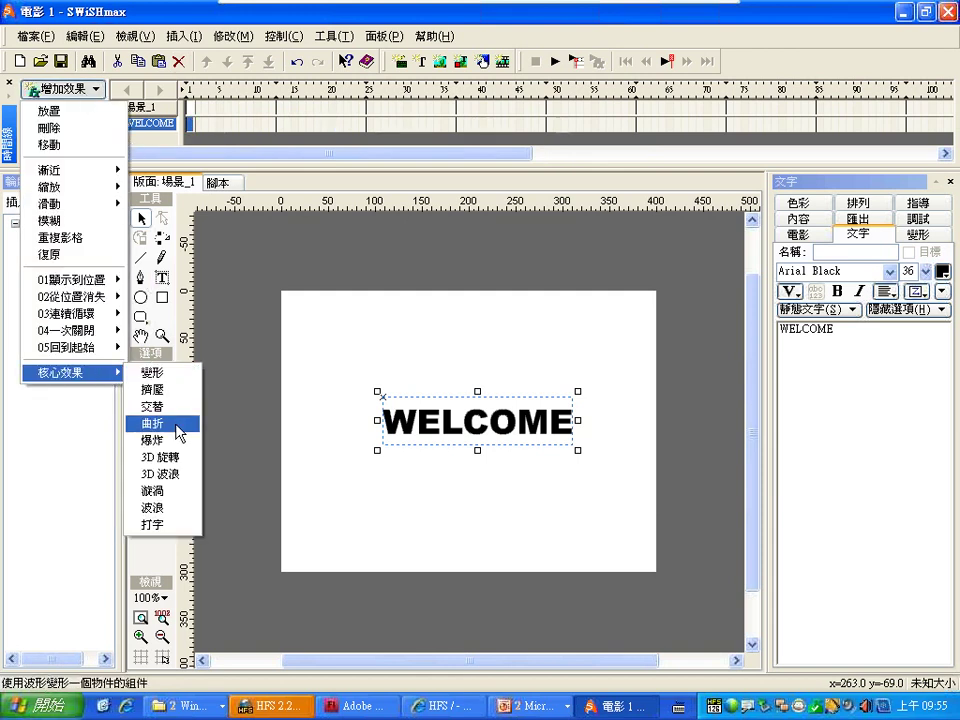
pyautogui.click(172, 508)
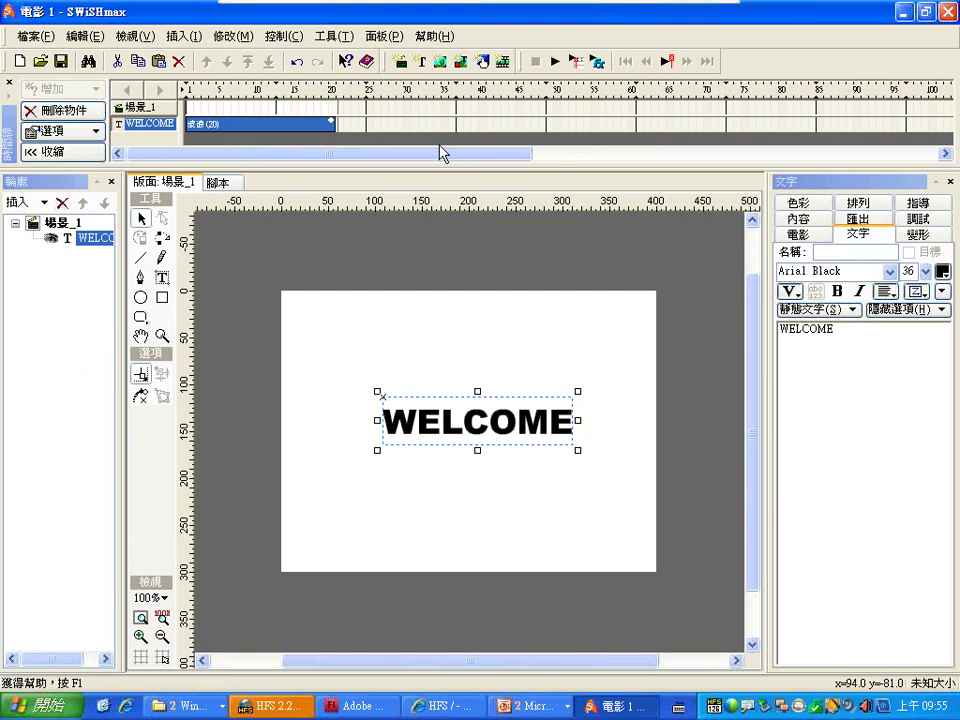
pyautogui.click(556, 62)
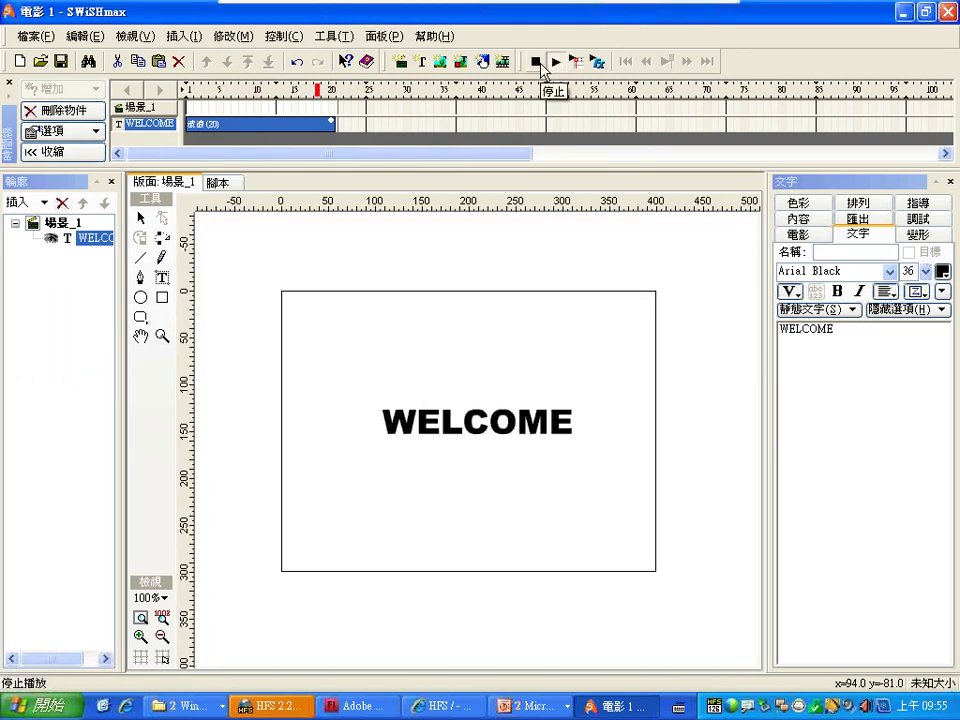
pyautogui.click(538, 63)
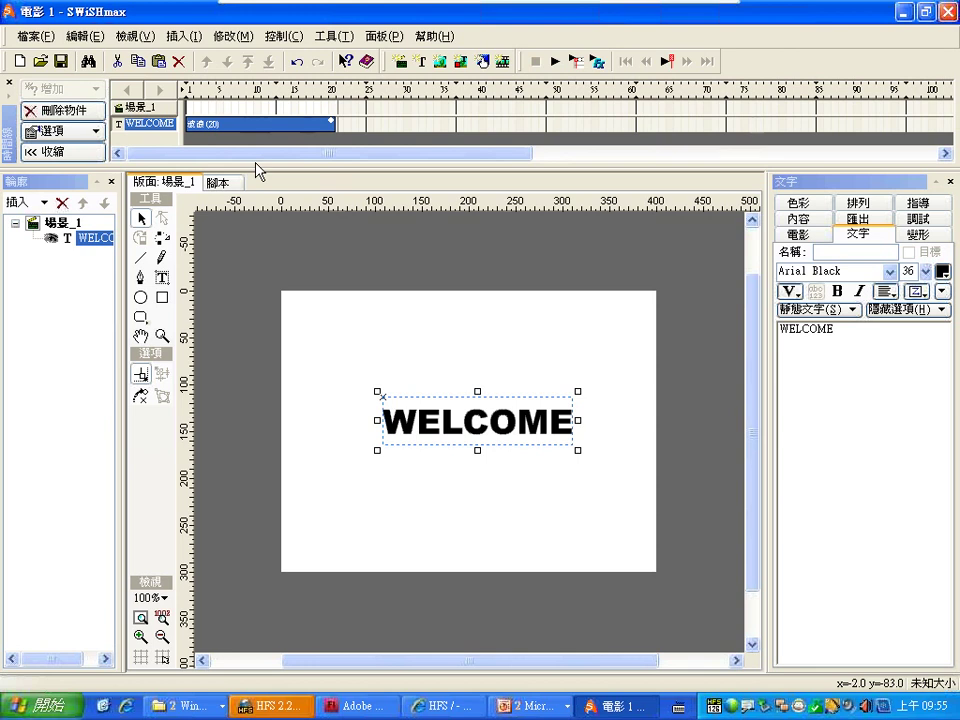
# - Set the 波浪 effect's scale (比例) to 300% and angle (角度) to 45°, and preview the movie
pyautogui.click(341, 125)
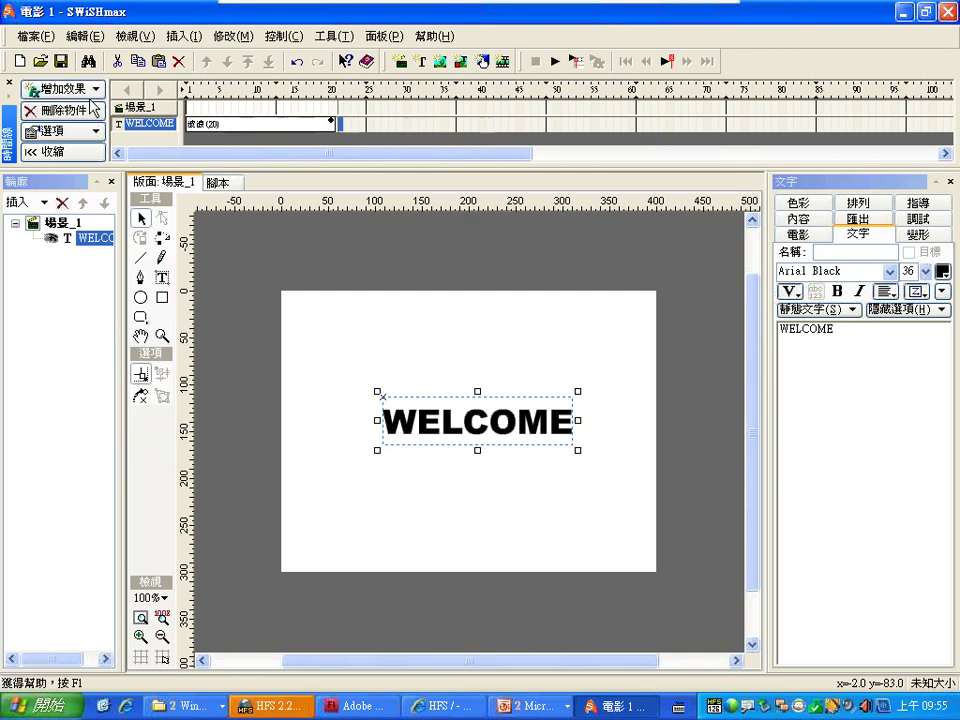
pyautogui.doubleClick(276, 129)
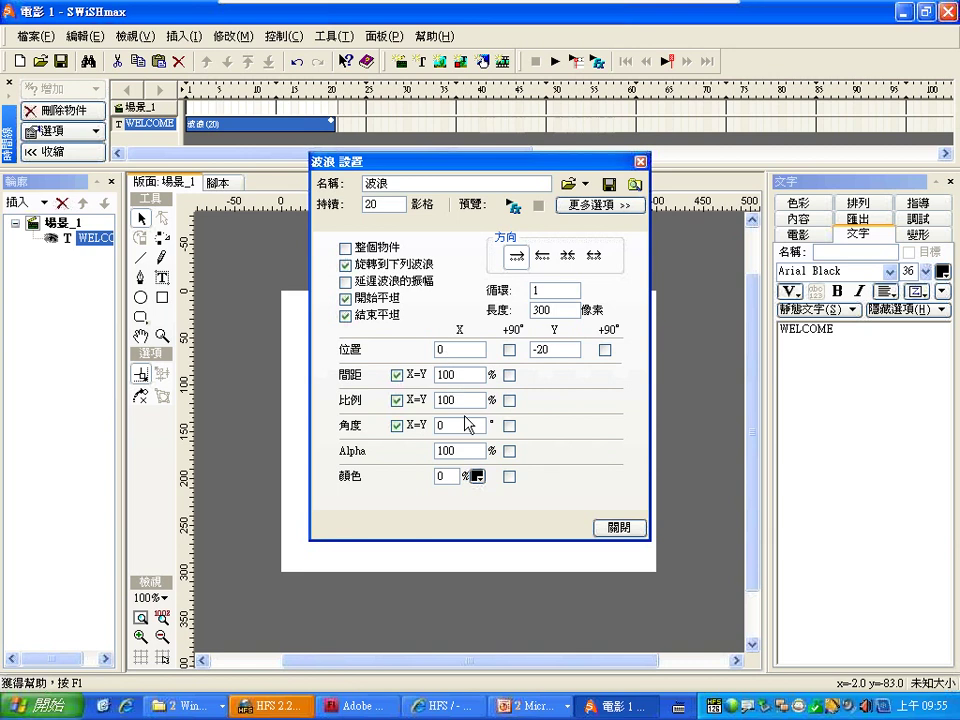
pyautogui.moveTo(465, 399); pyautogui.dragTo(421, 398)
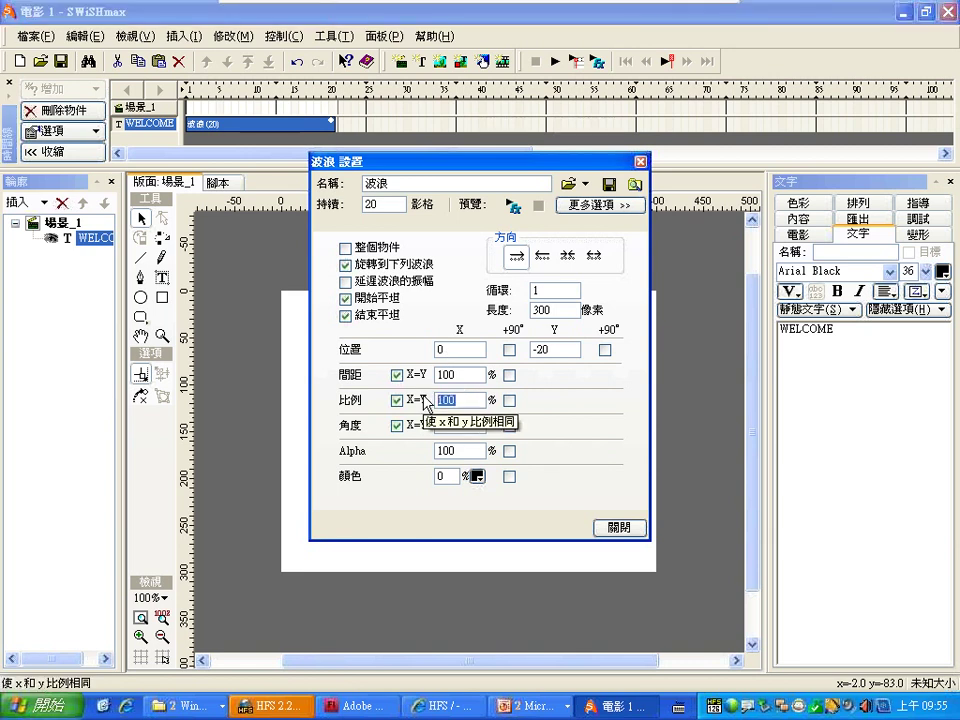
pyautogui.write('300')
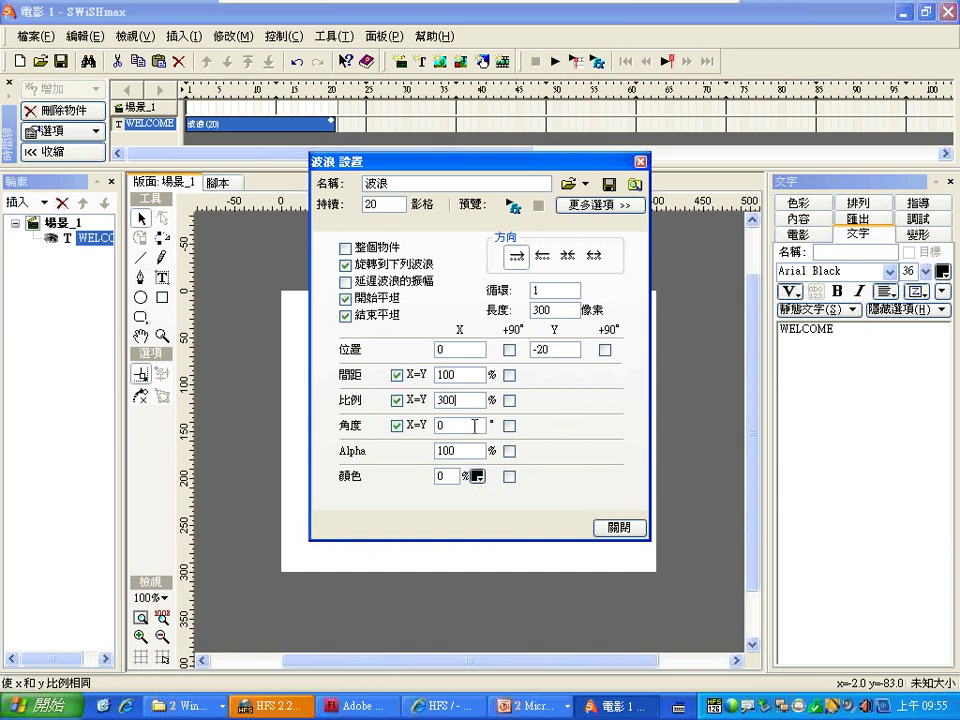
pyautogui.moveTo(480, 425); pyautogui.dragTo(438, 425)
pyautogui.write('45')
pyautogui.click(619, 527)
pyautogui.click(556, 62)
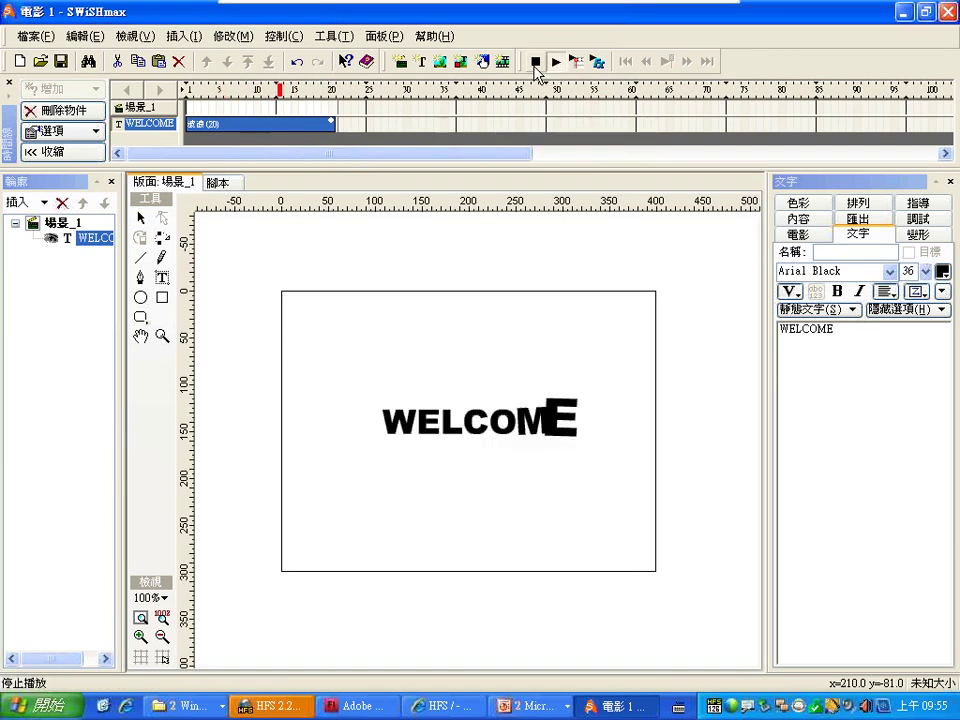
pyautogui.click(535, 63)
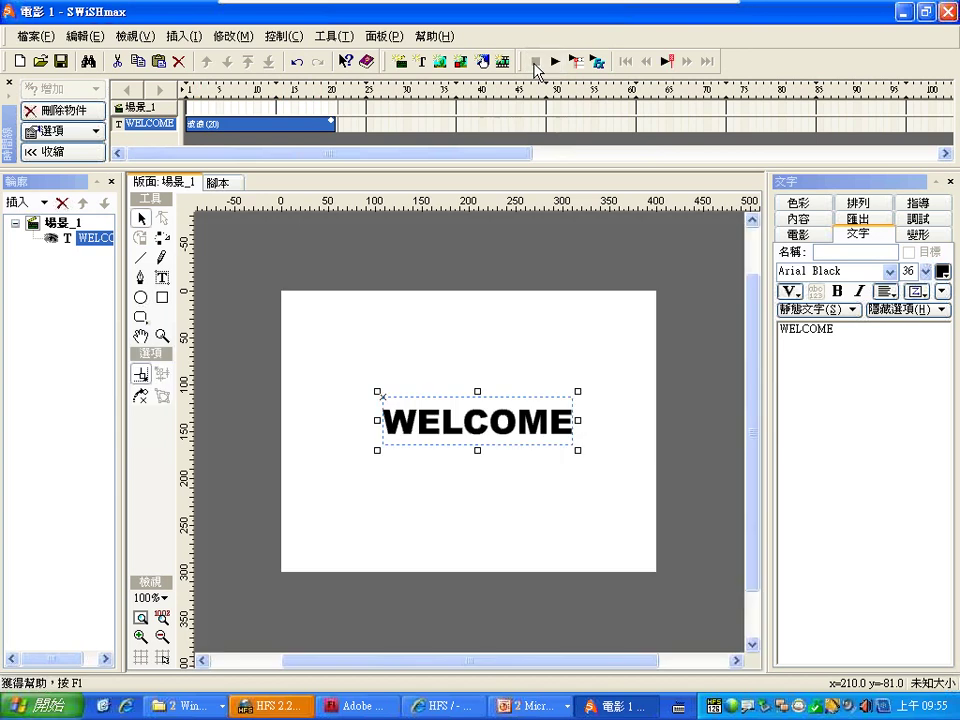
# - Select frame 21 of the WELCOME track, look at the SwishMAX example in the PowerPoint slide show, and return to SWiSHmax
pyautogui.click(339, 126)
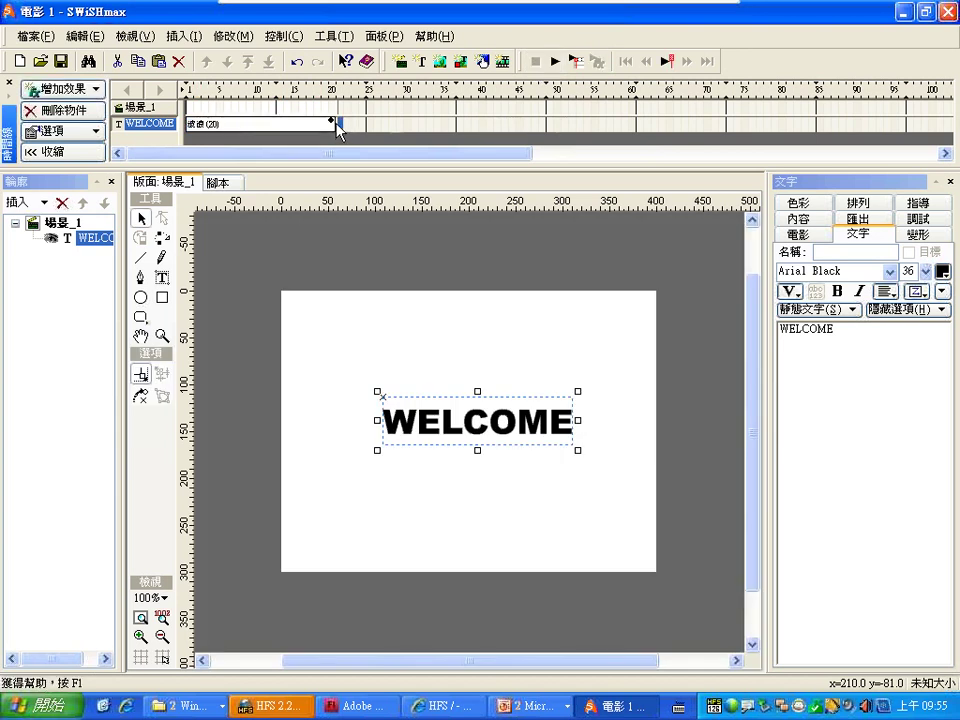
pyautogui.click(530, 706)
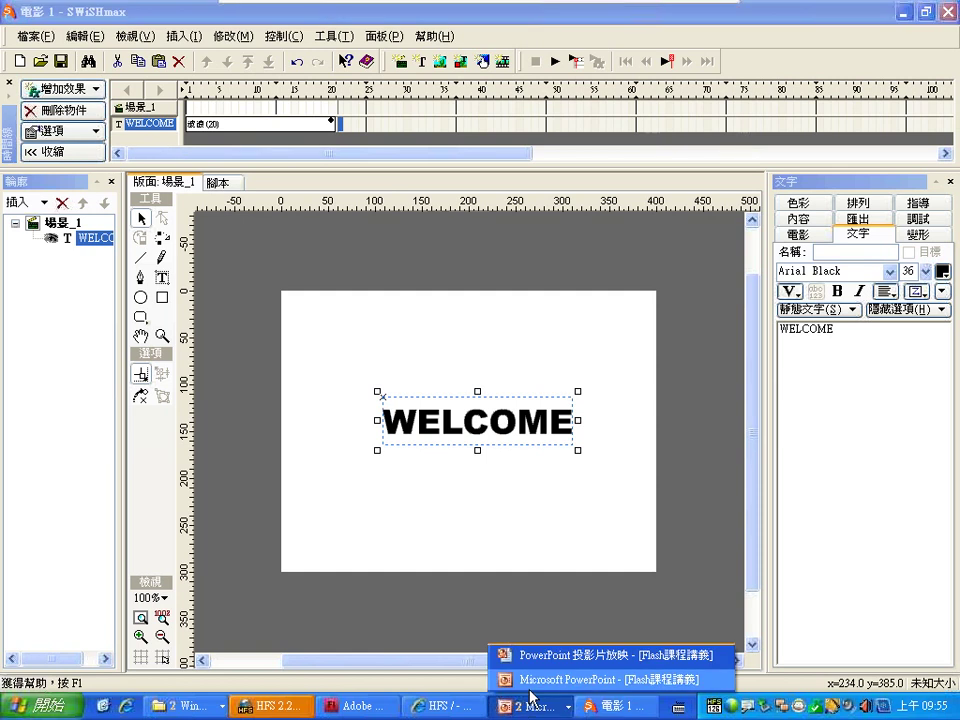
pyautogui.click(550, 658)
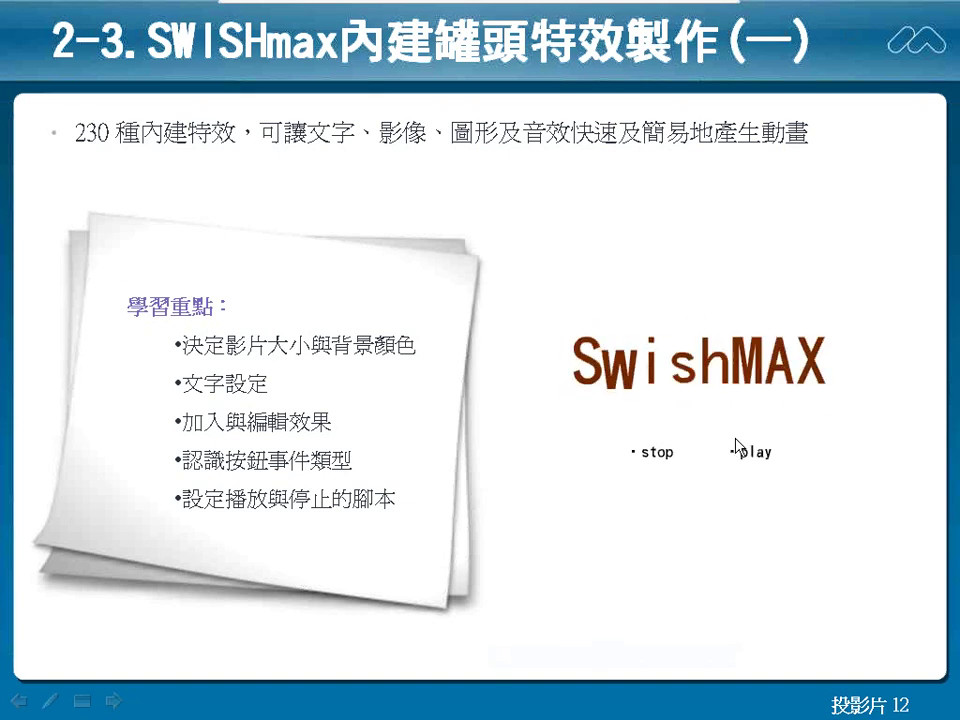
pyautogui.hotkey('alt', 'Tab')
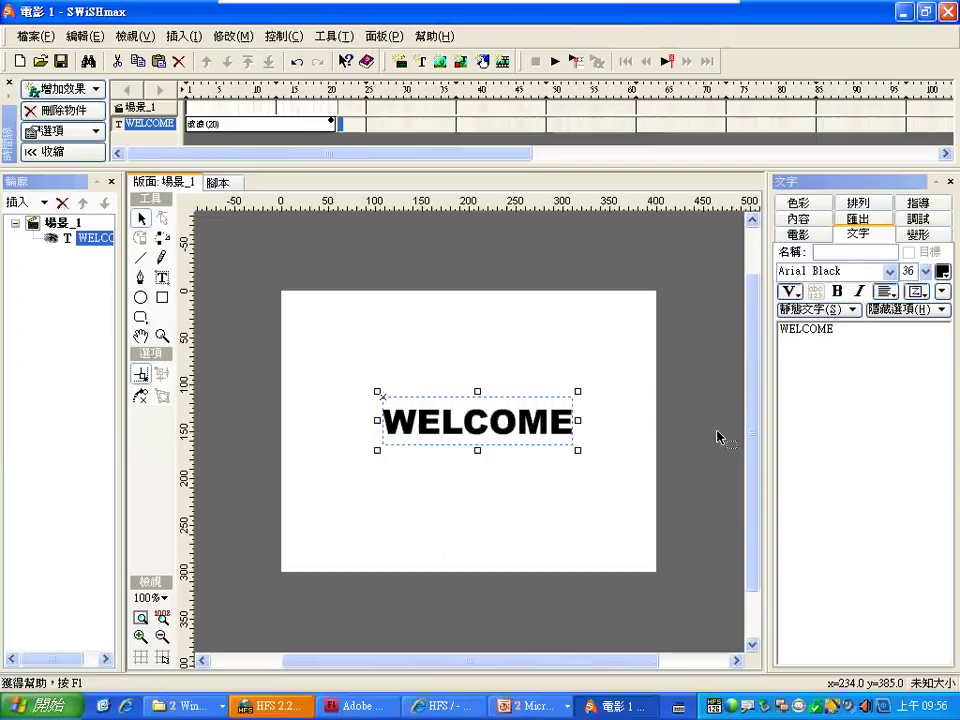
# - Add an effect from the 02從位置消失 group to the WELCOME text at frame 21, directly after the 波浪 effect
pyautogui.click(58, 89)
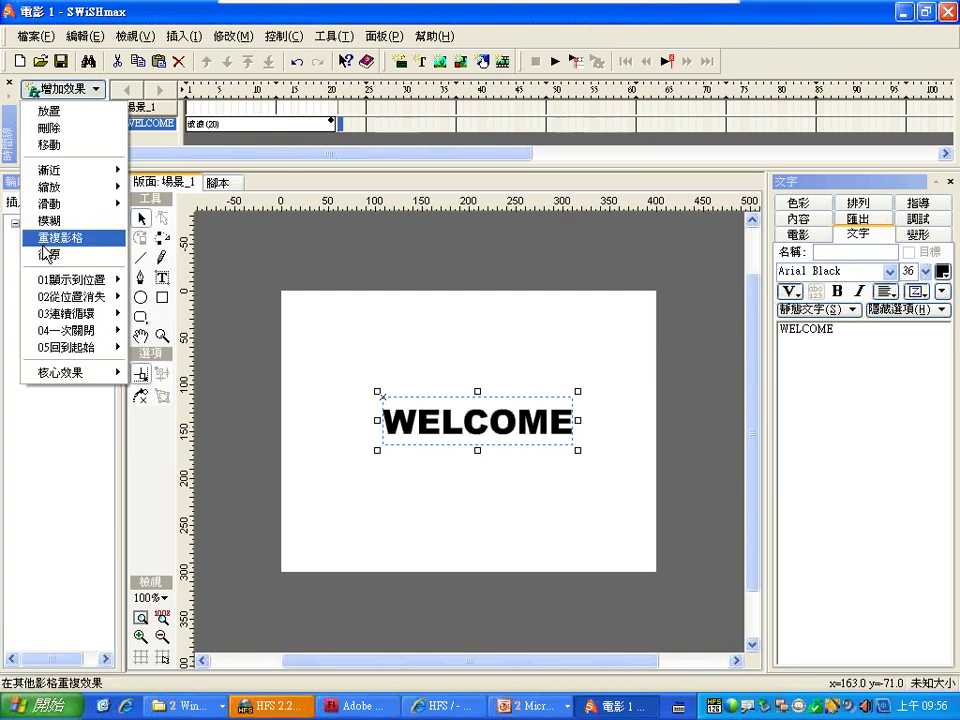
pyautogui.moveTo(47, 300)
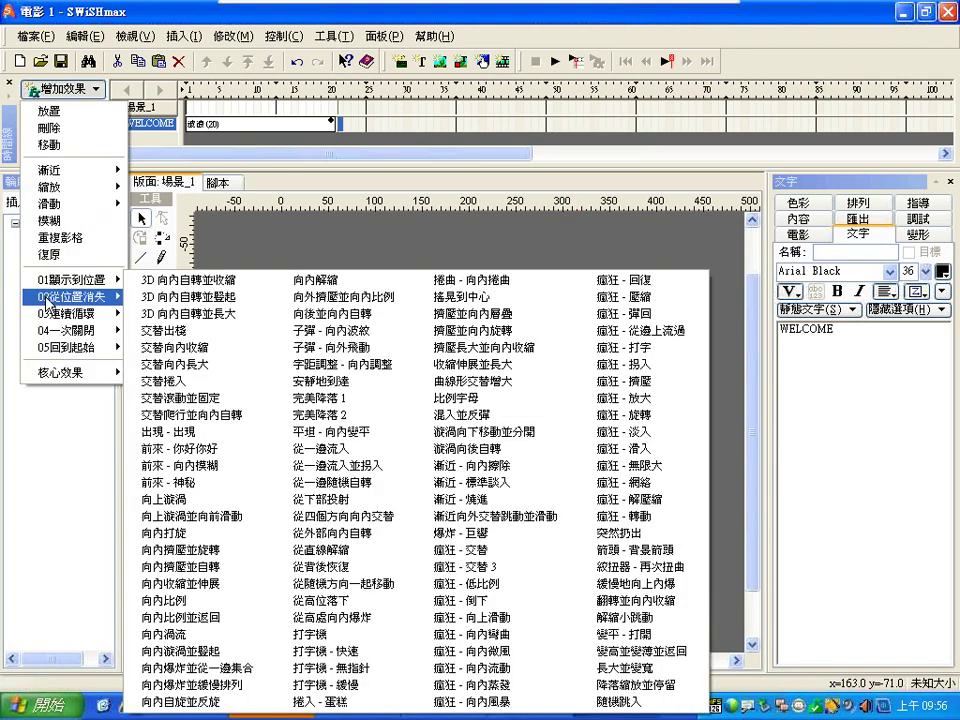